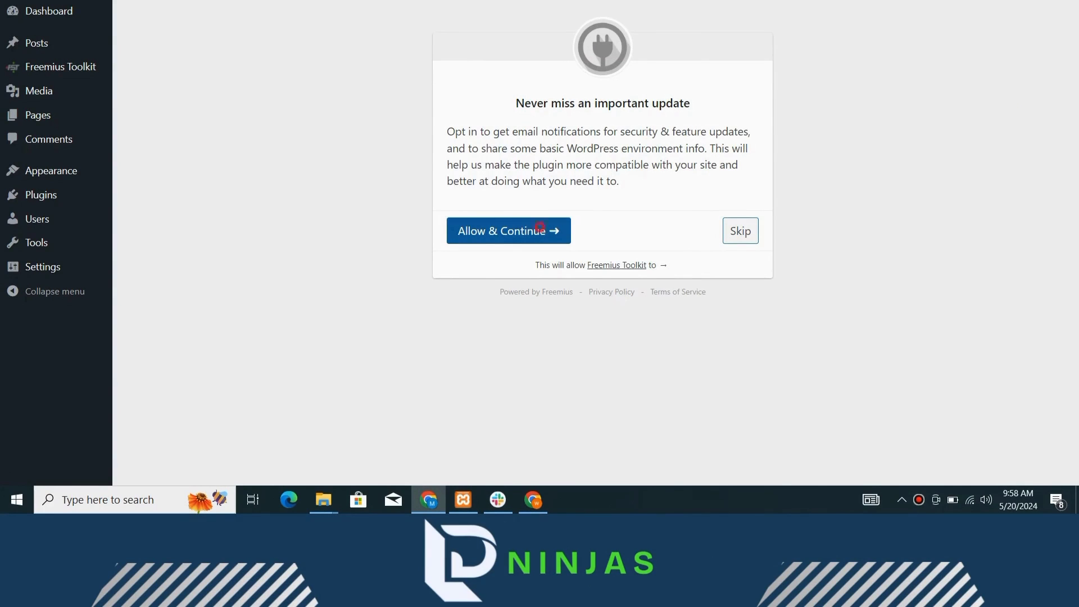
- Accept the Freemius Toolkit opt-in with Allow & Continue and return to the Plugins page
left_click(540, 227)
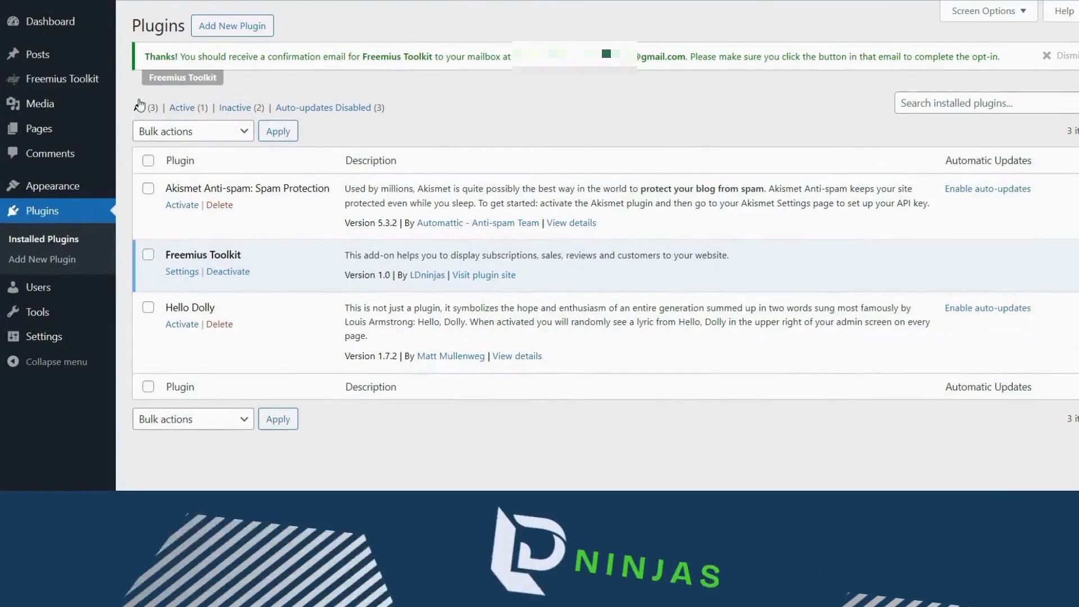
mouse_move(82, 89)
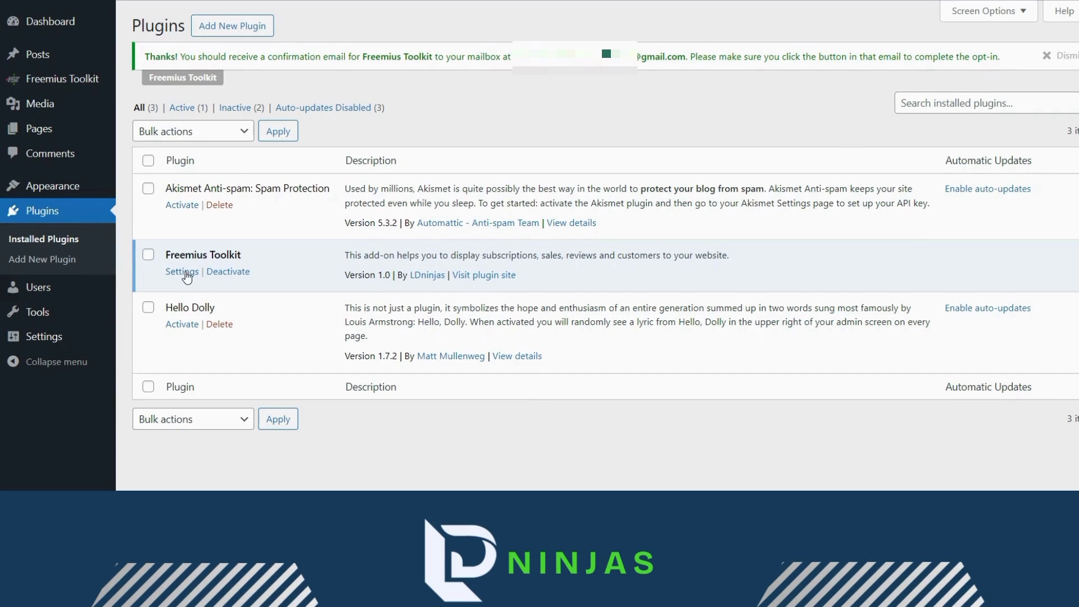
- Enter the Developer ID, Public Key and Secret Key in Freemius Toolkit Settings and test-save them
left_click(187, 274)
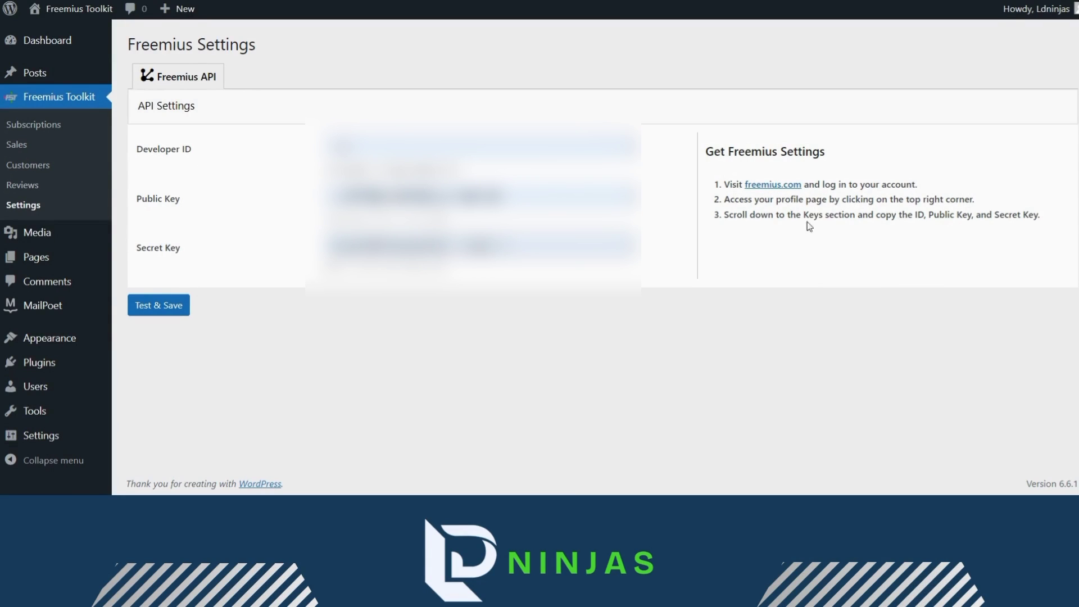
left_click(181, 306)
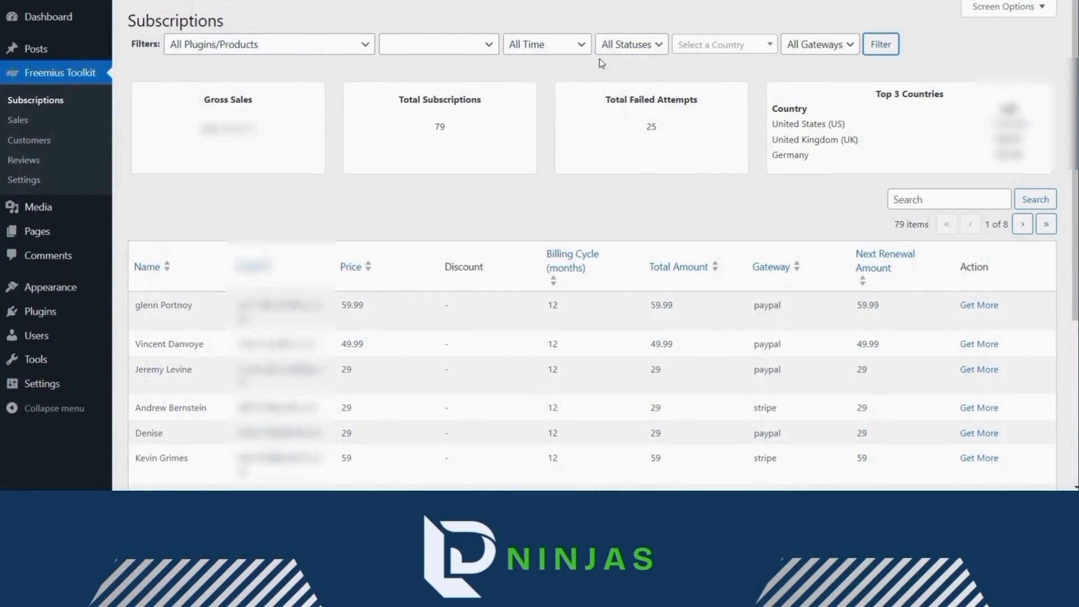
- Set the Subscriptions filters to Custom Tabs for LearnDash, All Plans and All Time
left_click(301, 50)
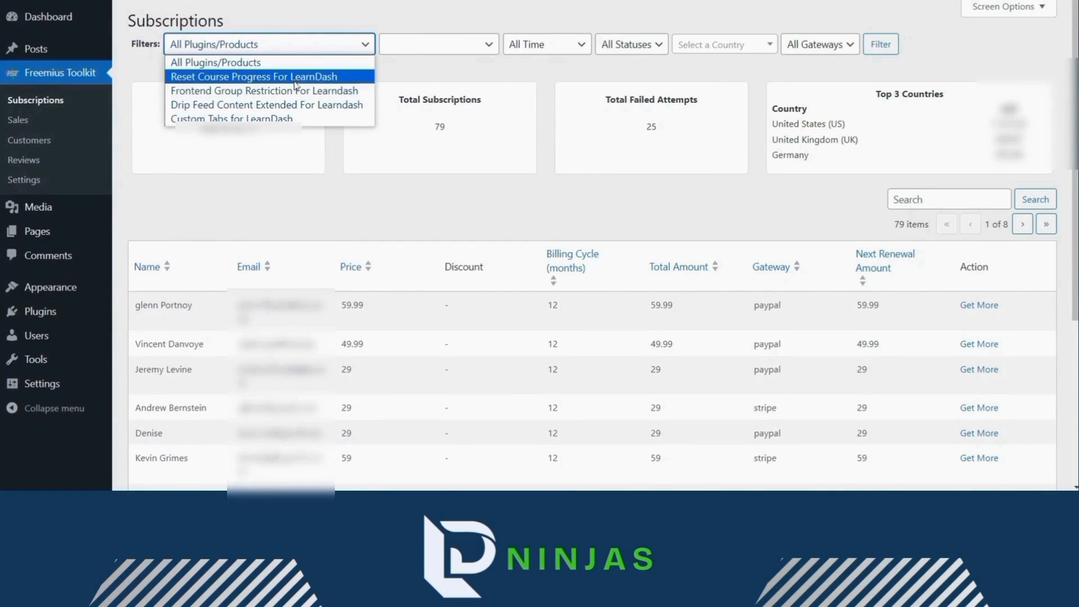
left_click(289, 118)
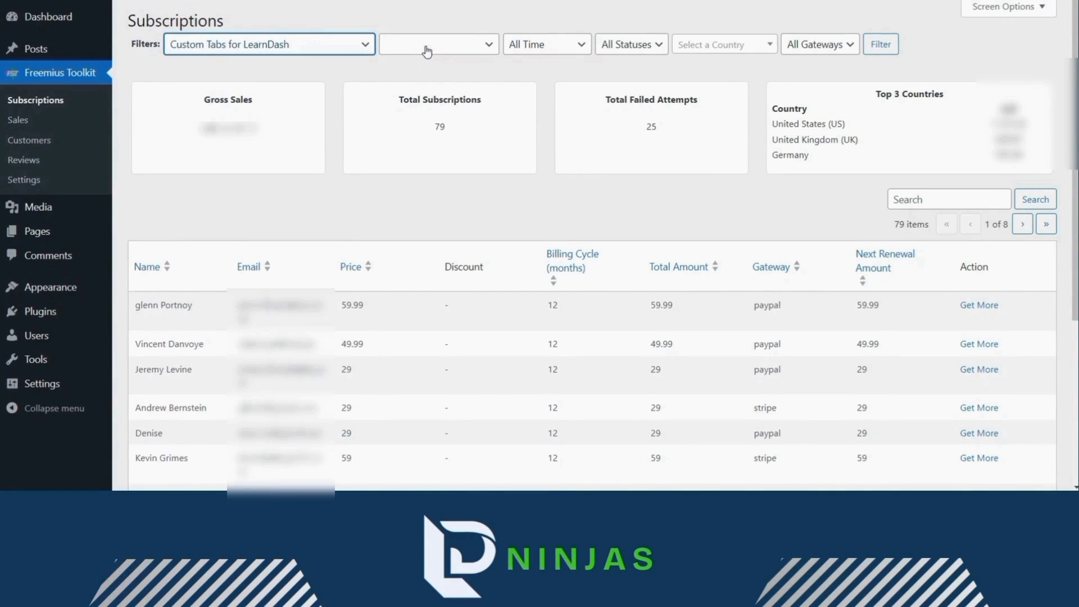
left_click(428, 46)
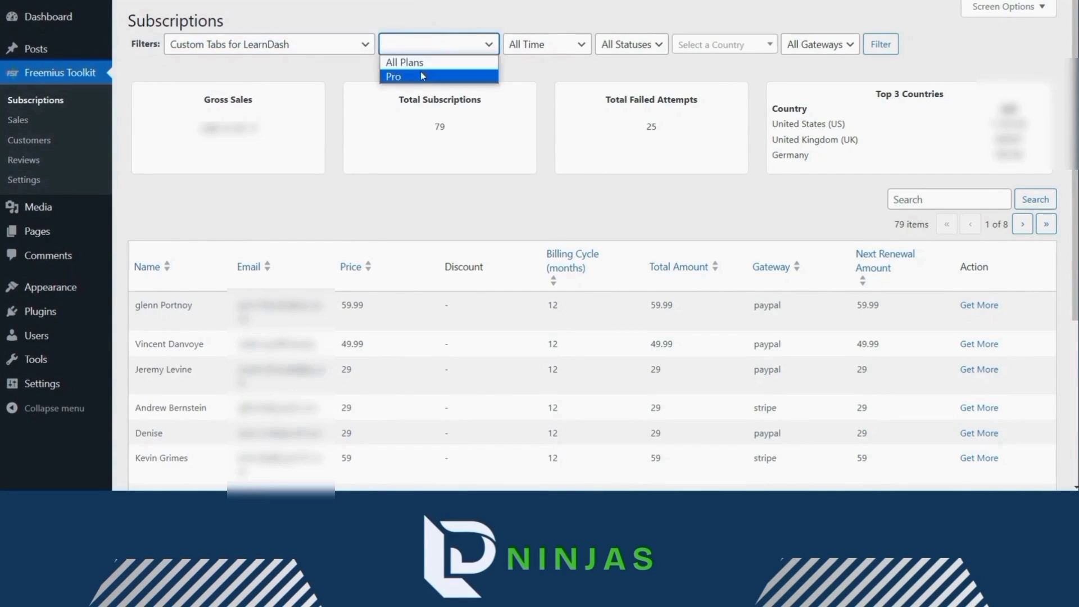
left_click(423, 65)
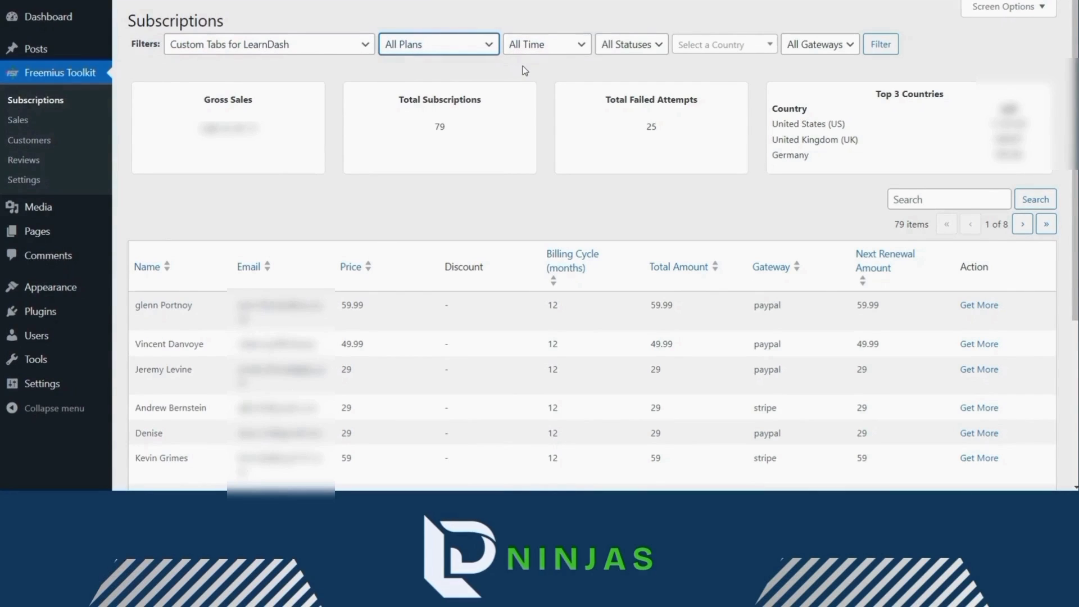
left_click(547, 50)
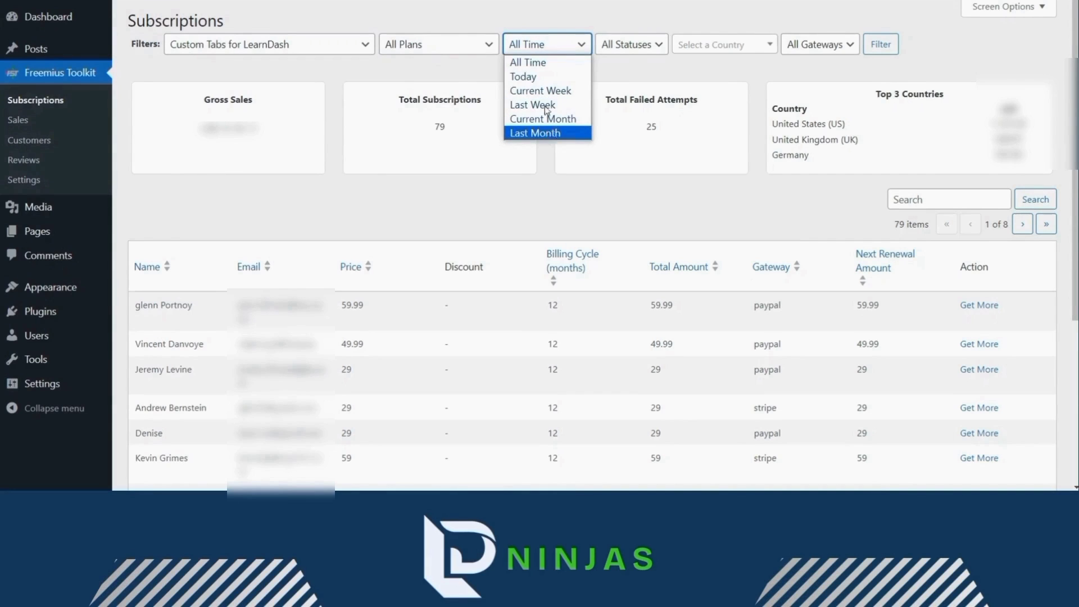
left_click(536, 61)
left_click(644, 45)
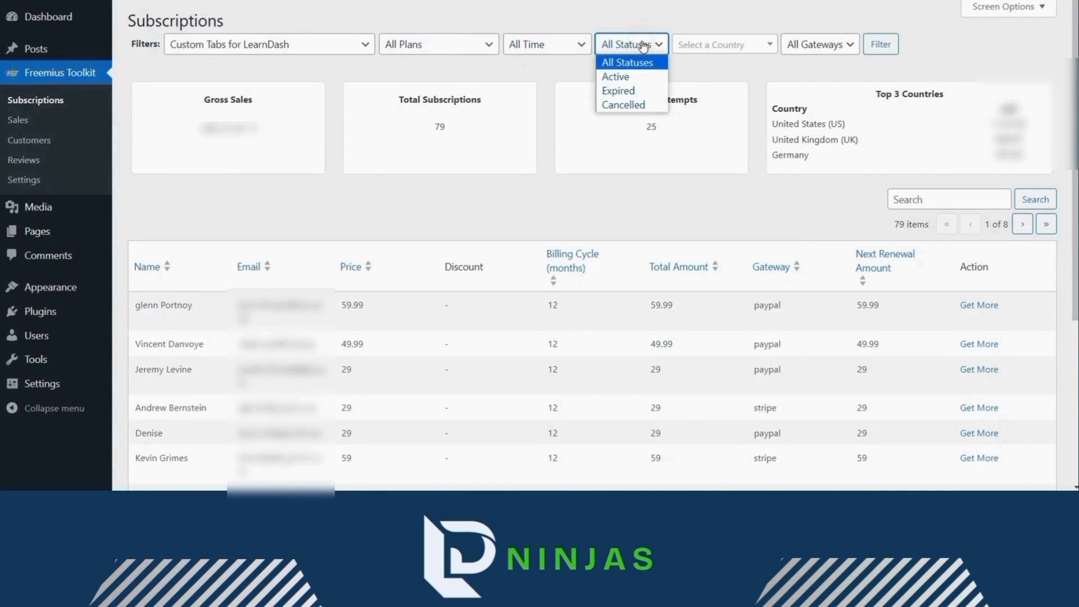
left_click(644, 24)
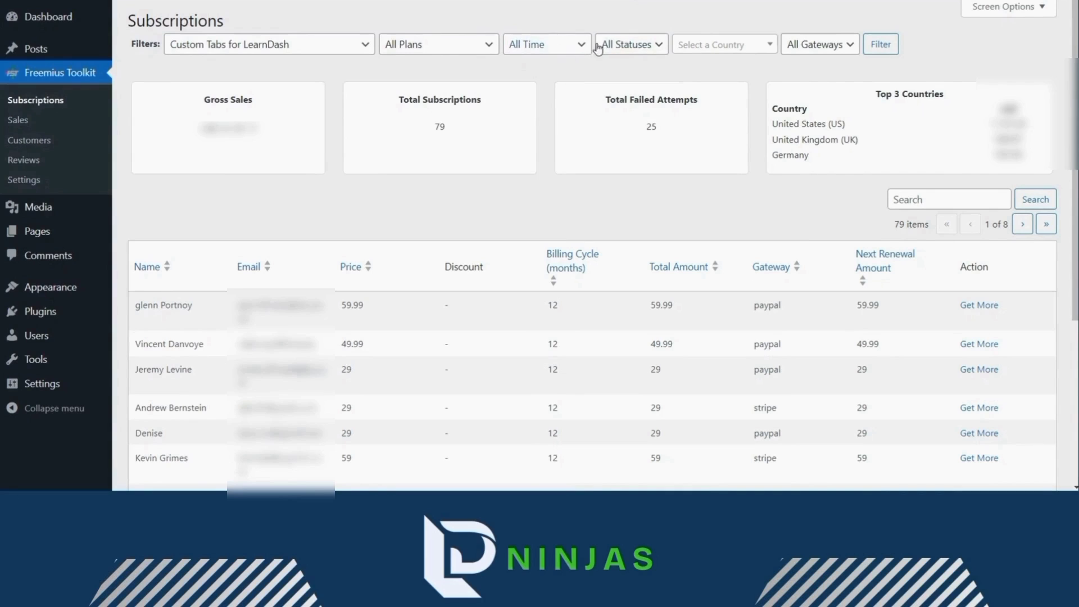
left_click(614, 45)
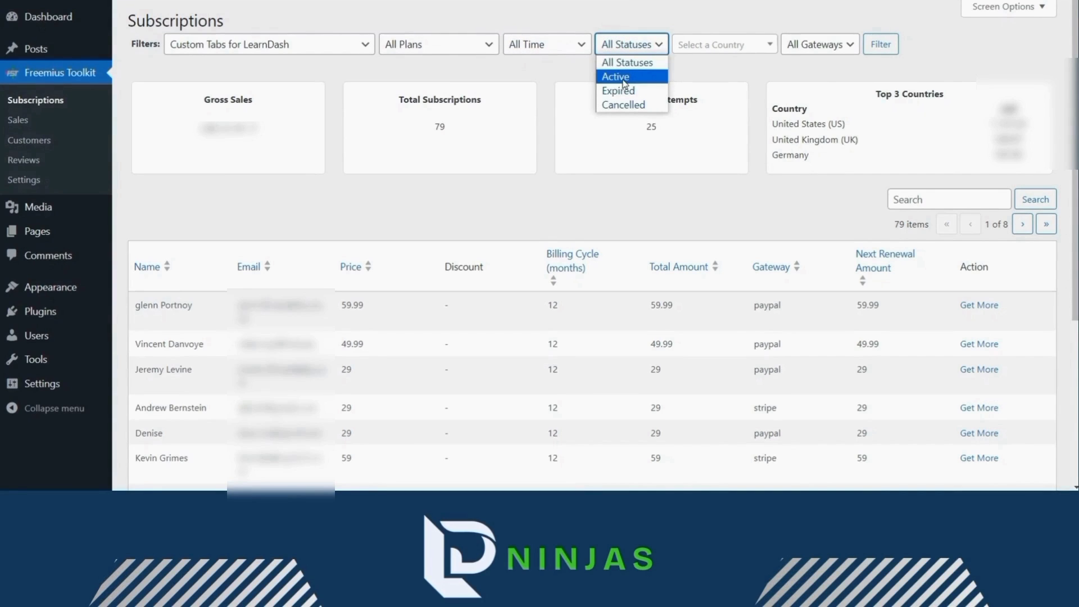
- Choose United States (US) as the country, keep all gateways, and apply the filter
left_click(706, 48)
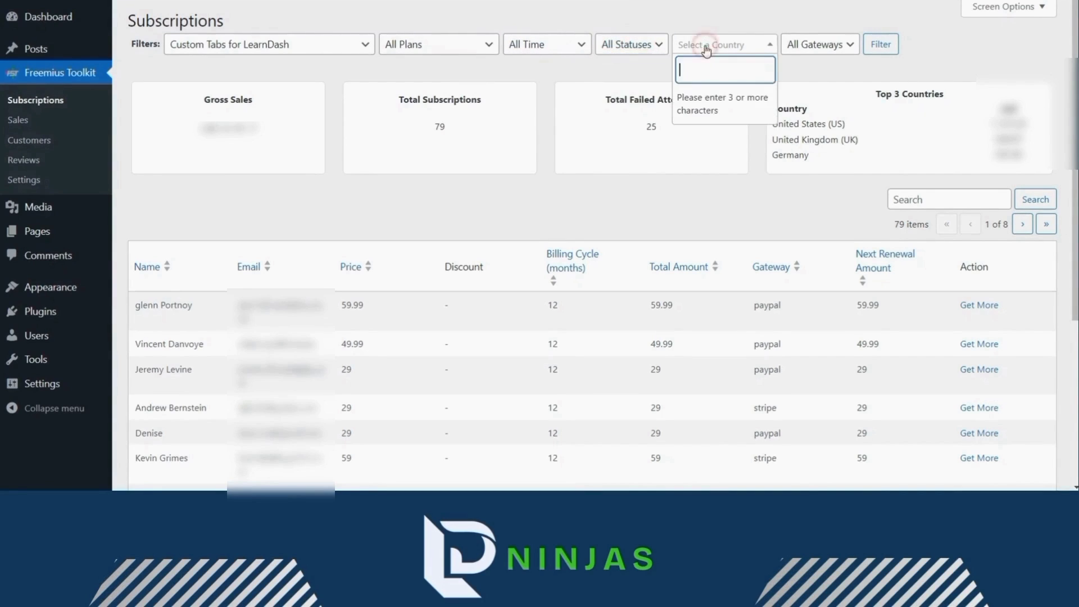
type("uni")
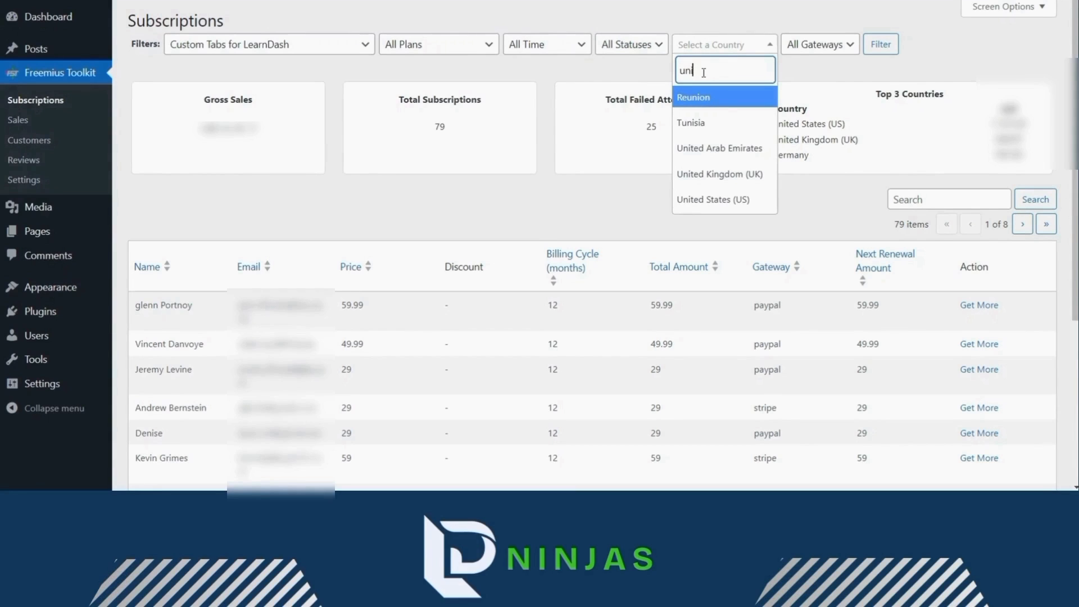
left_click(715, 200)
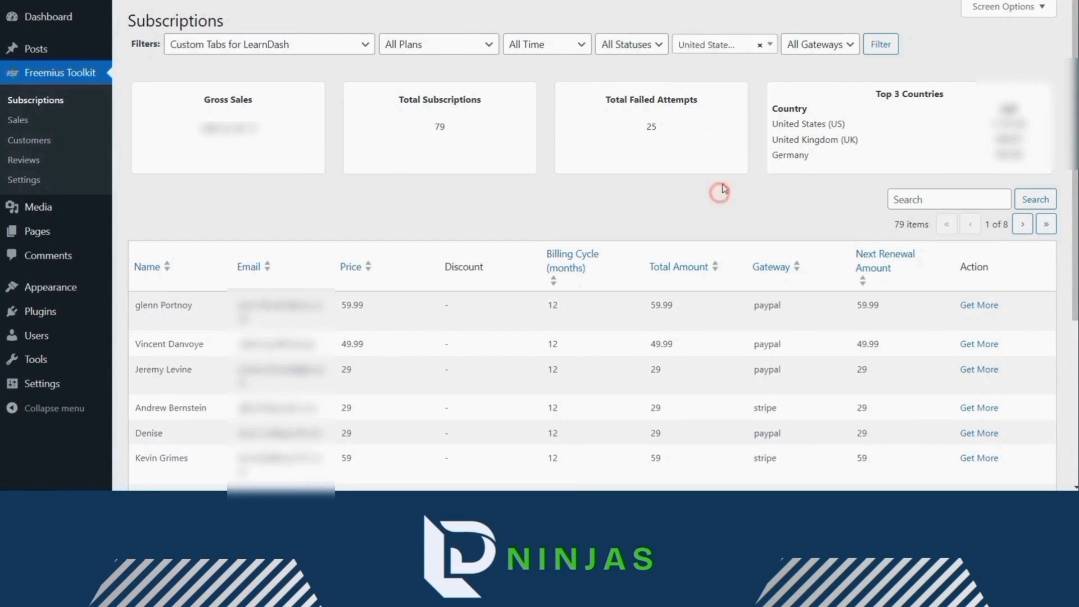
left_click(819, 50)
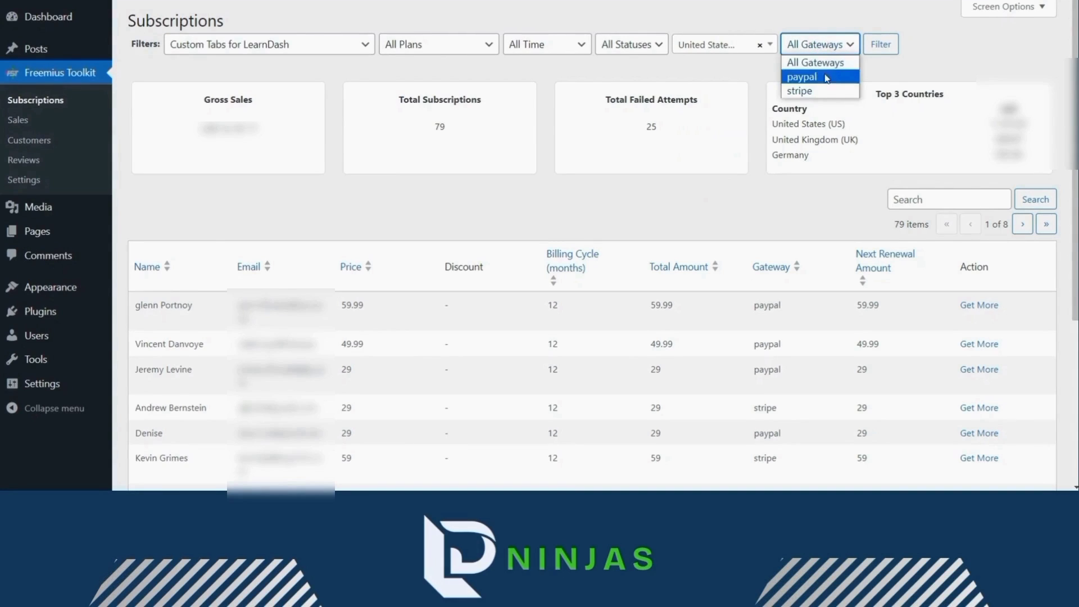
left_click(828, 63)
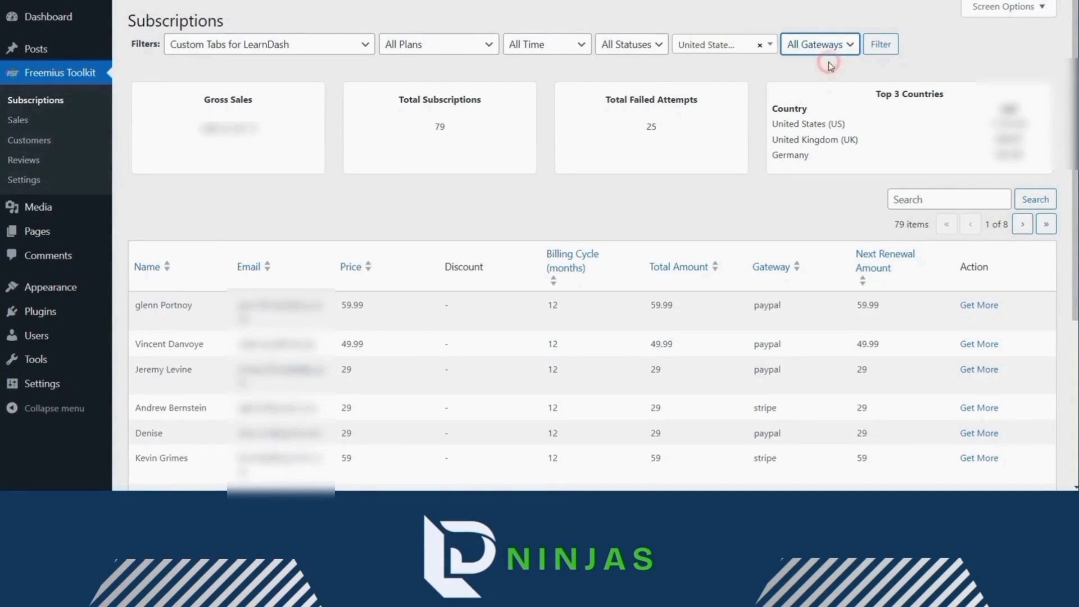
left_click(882, 47)
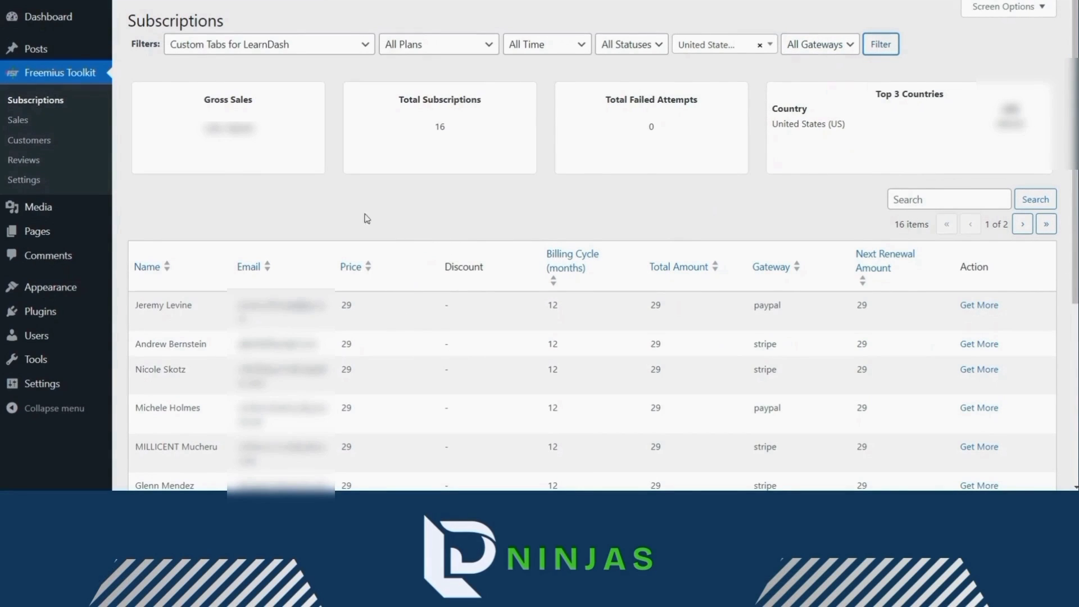
mouse_move(403, 150)
mouse_move(650, 152)
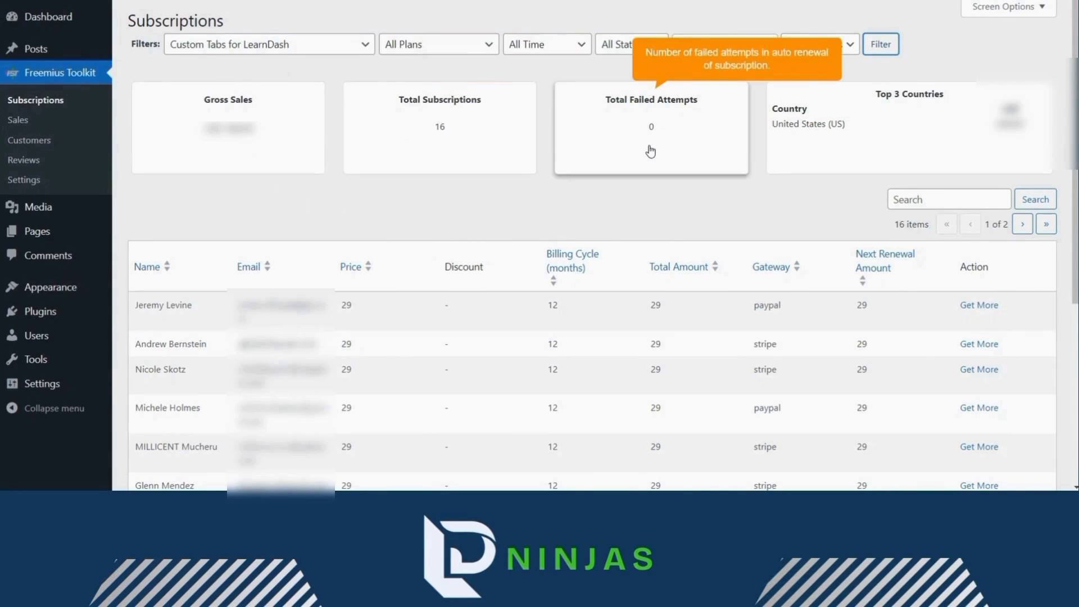
mouse_move(785, 140)
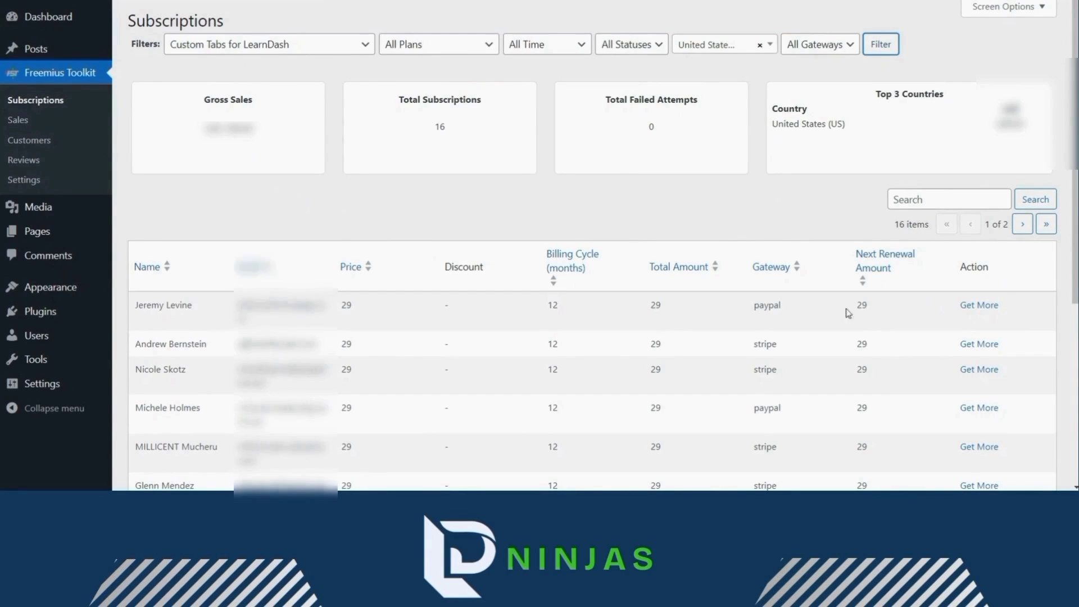
scroll(474, 328, "down", 5)
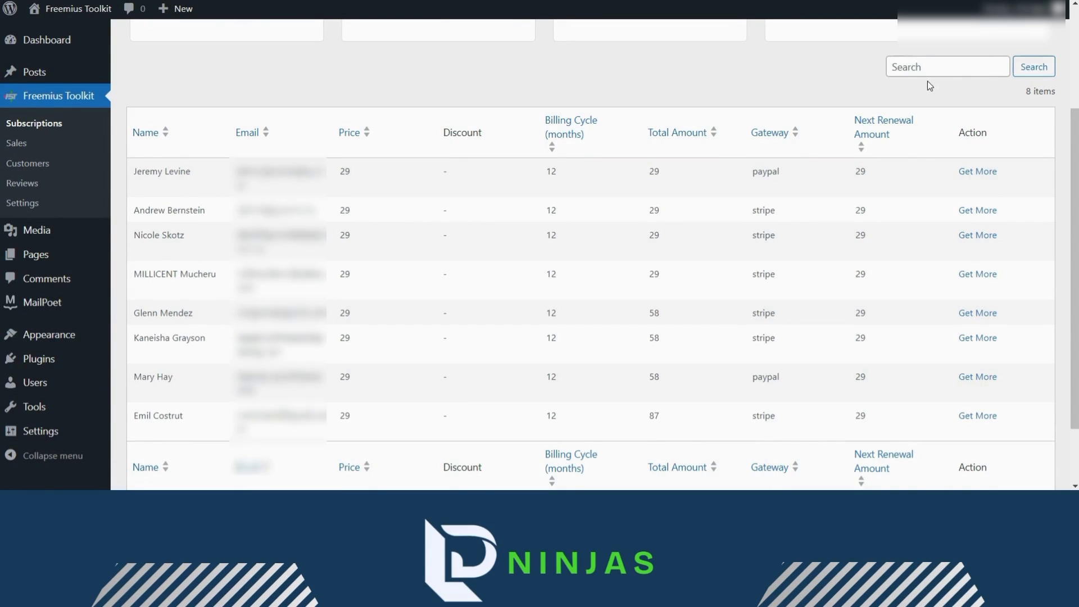
scroll(1006, 62, "up", 3)
- In Screen Options, keep the Email column shown and set 21 subscriptions per page
left_click(996, 31)
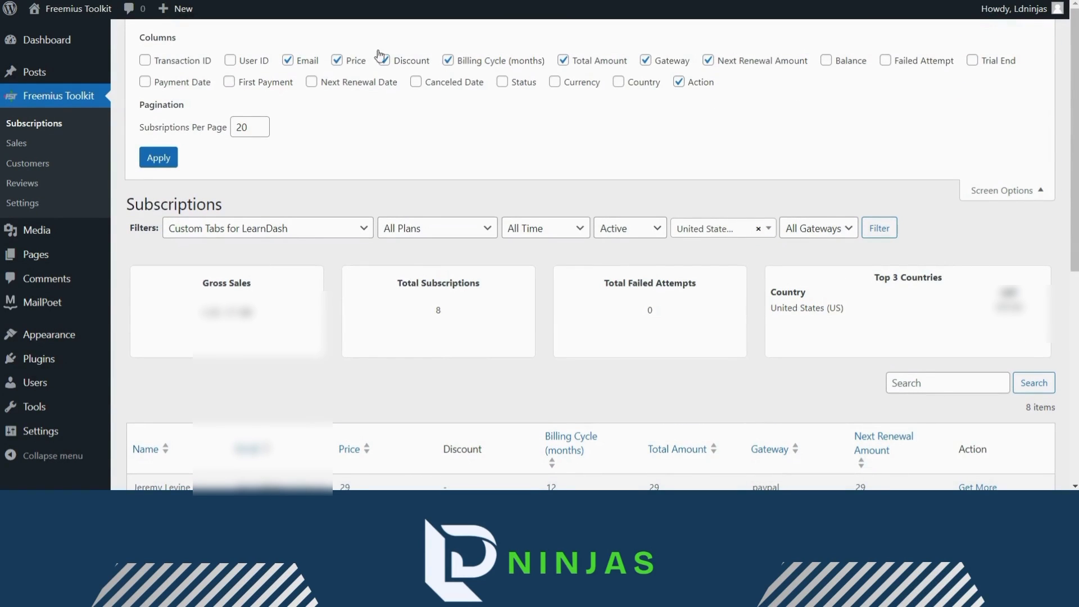
left_click(337, 60)
left_click(288, 60)
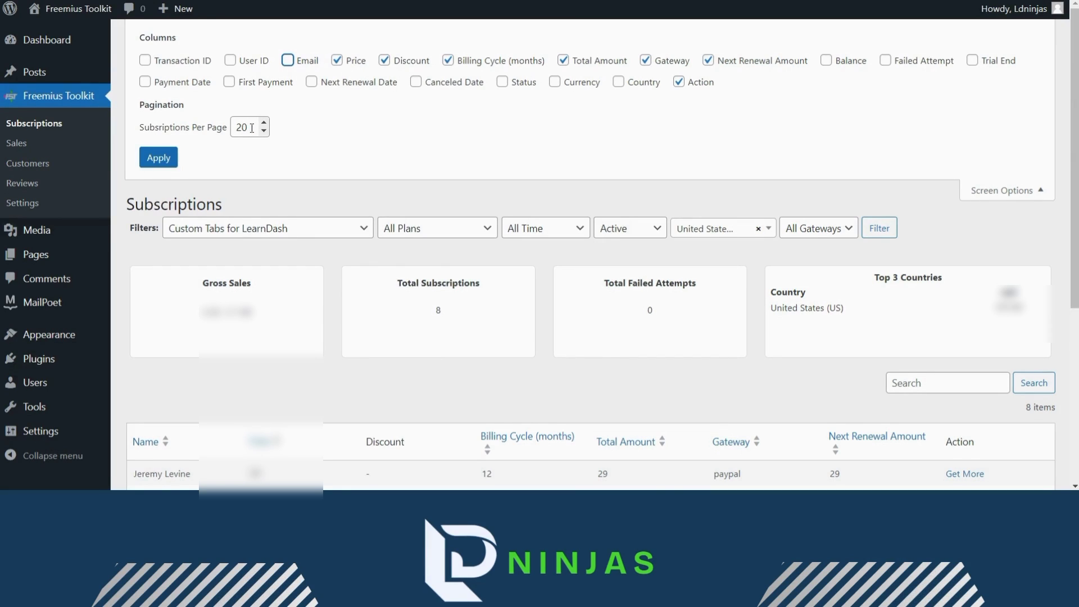
left_click(287, 60)
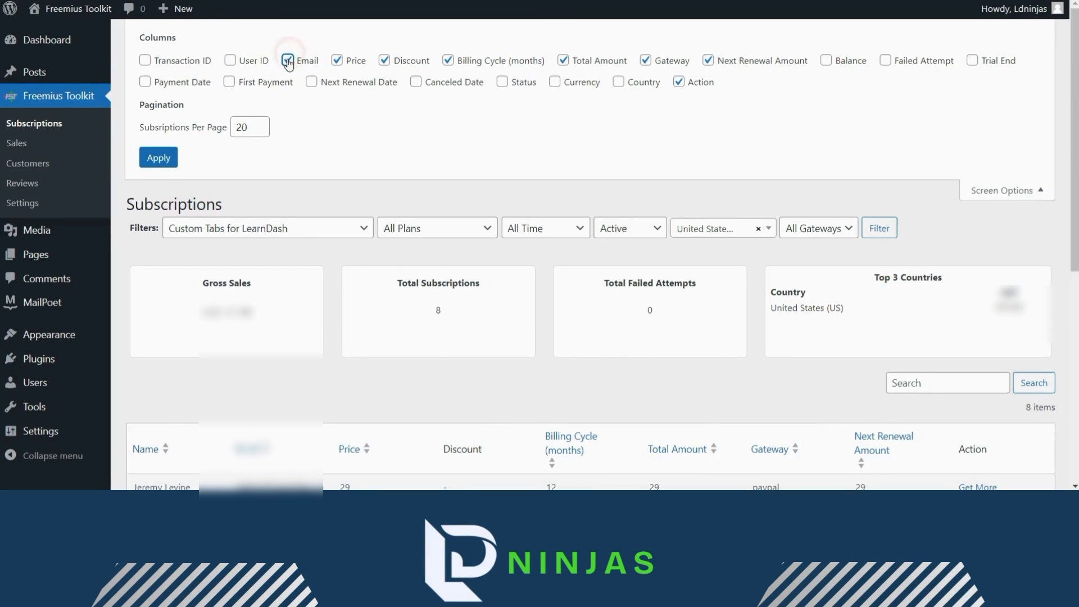
left_click(248, 125)
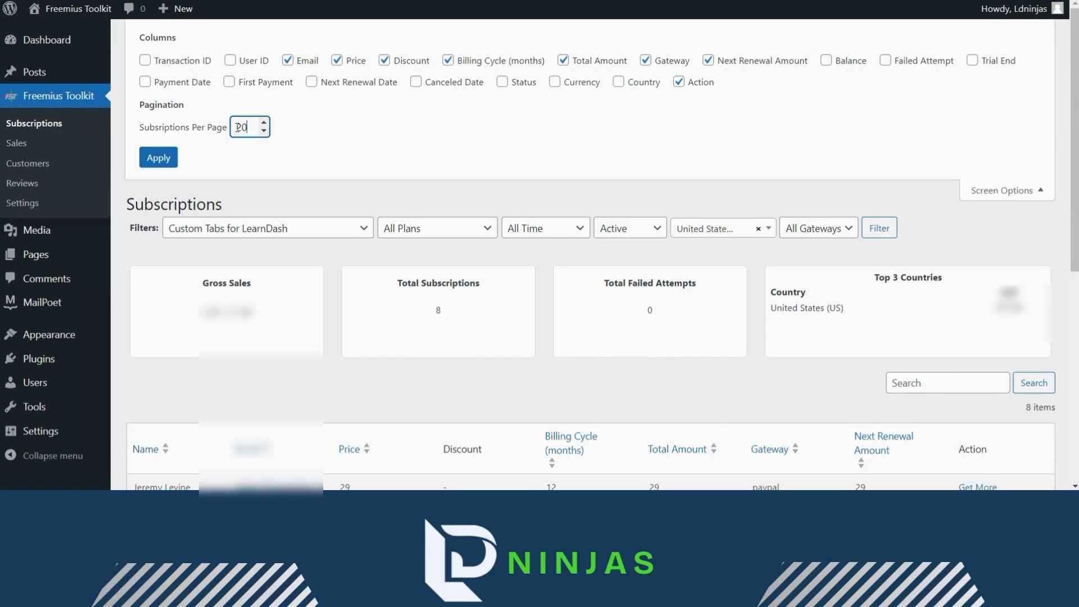
left_click(161, 159)
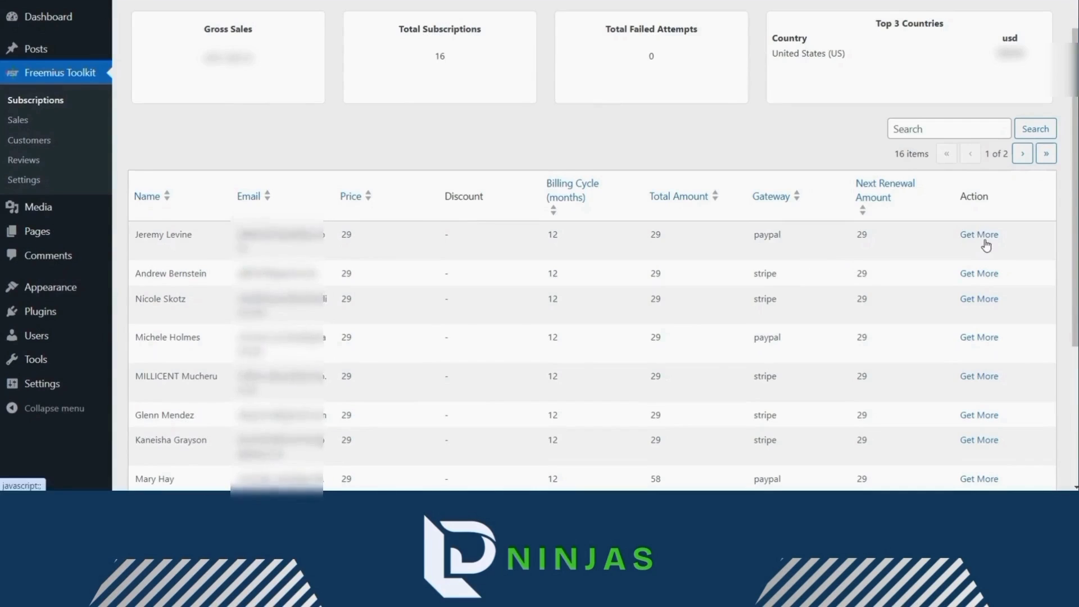
- Open the first subscription's Get More details and scroll through the Subscription Detail modal
left_click(983, 236)
scroll(598, 188, "down", 3)
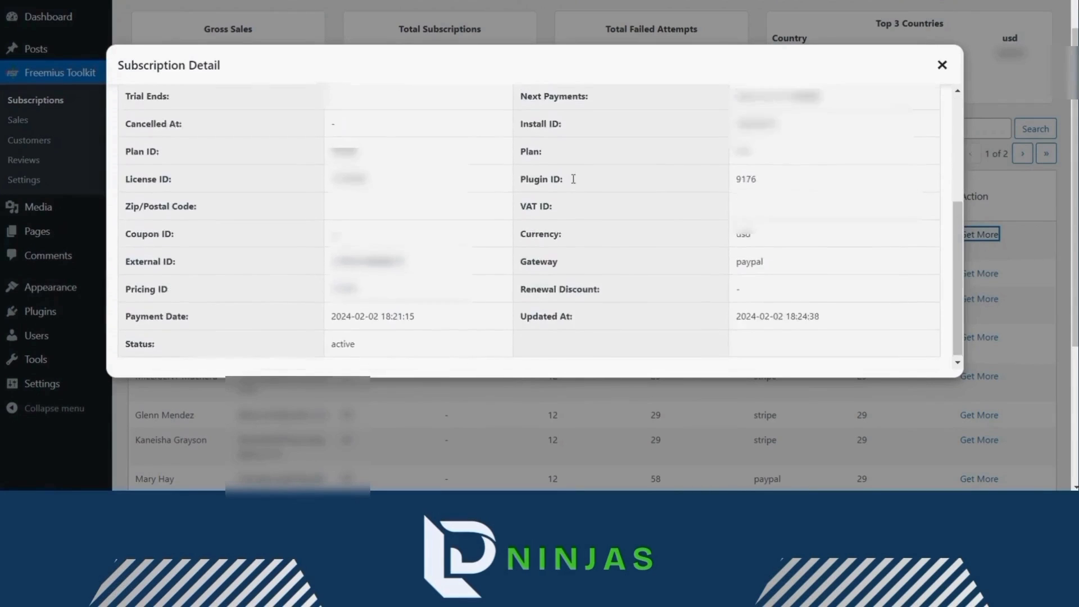
scroll(573, 178, "up", 3)
scroll(864, 151, "down", 3)
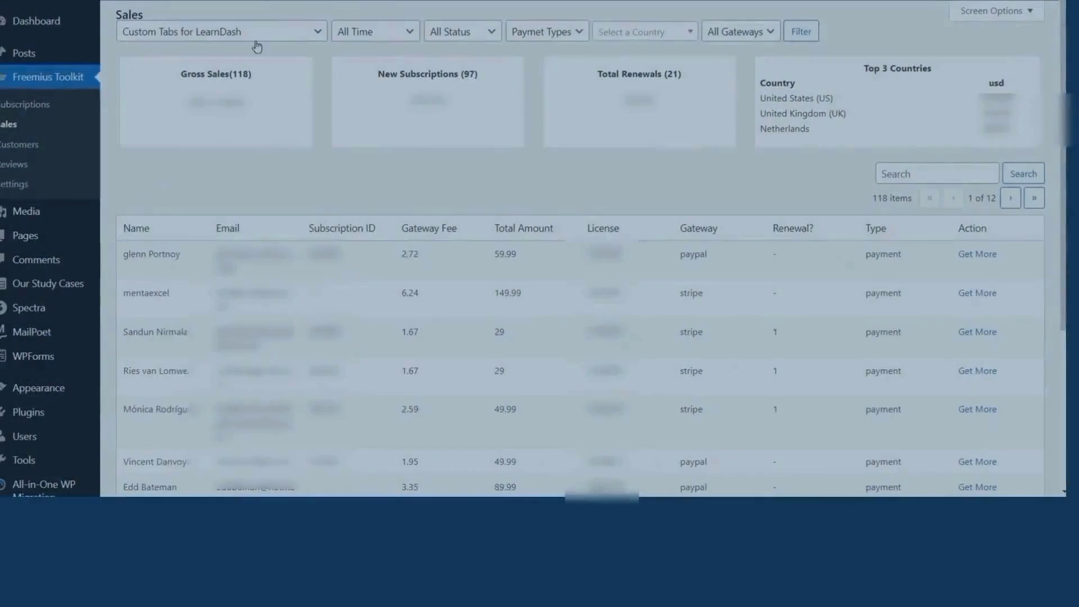
- Keep the sales filters at Custom Tabs for LearnDash, All Time, all statuses and payment types
scroll(777, 258, "down", 5)
scroll(506, 259, "up", 5)
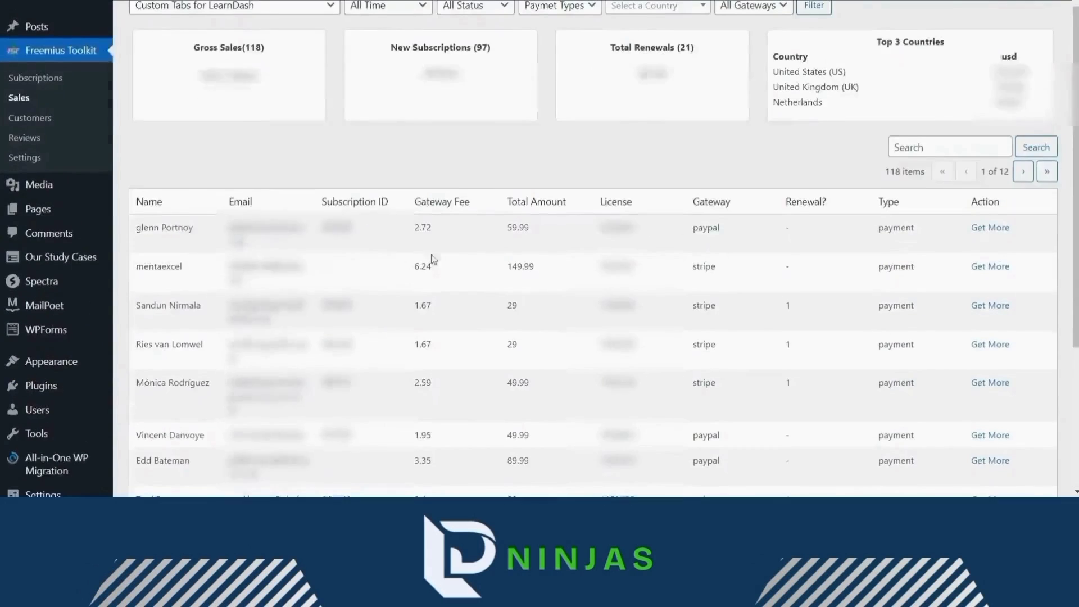
mouse_move(159, 91)
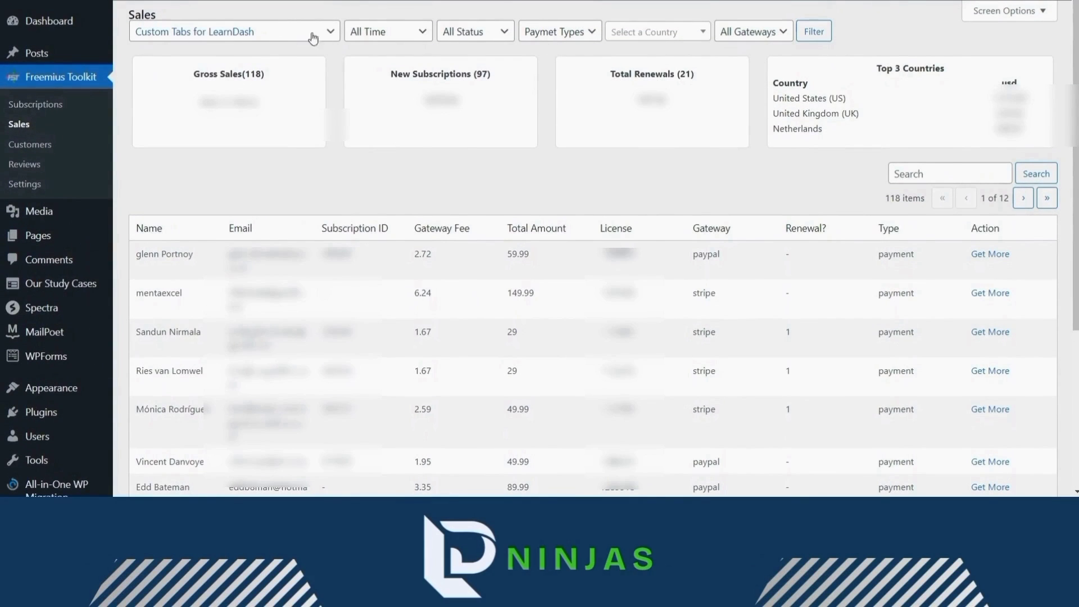
left_click(287, 35)
left_click(253, 59)
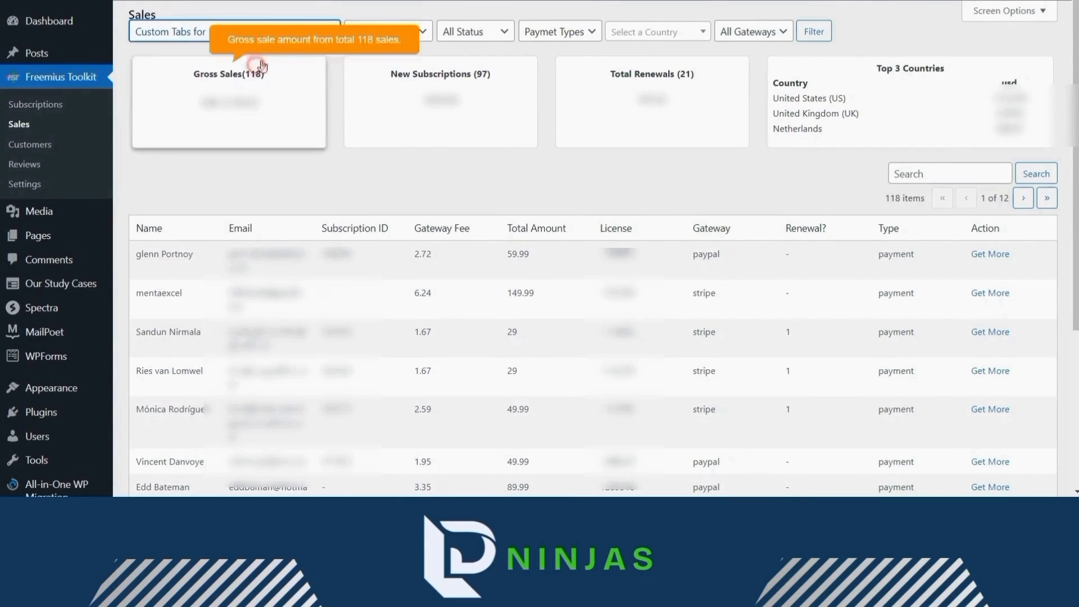
mouse_move(339, 1)
left_click(417, 33)
left_click(417, 35)
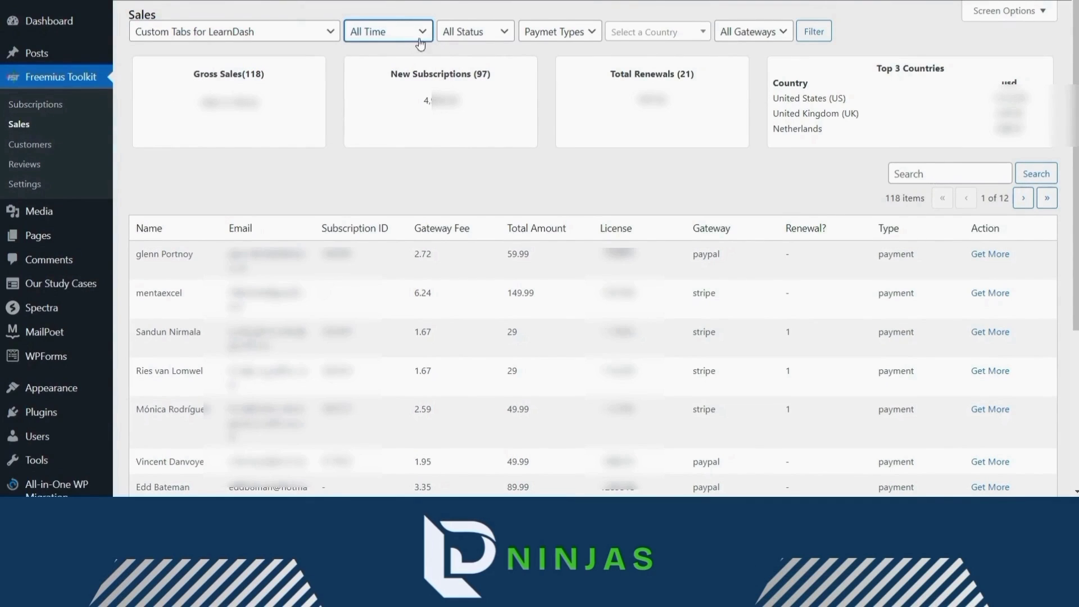
left_click(459, 36)
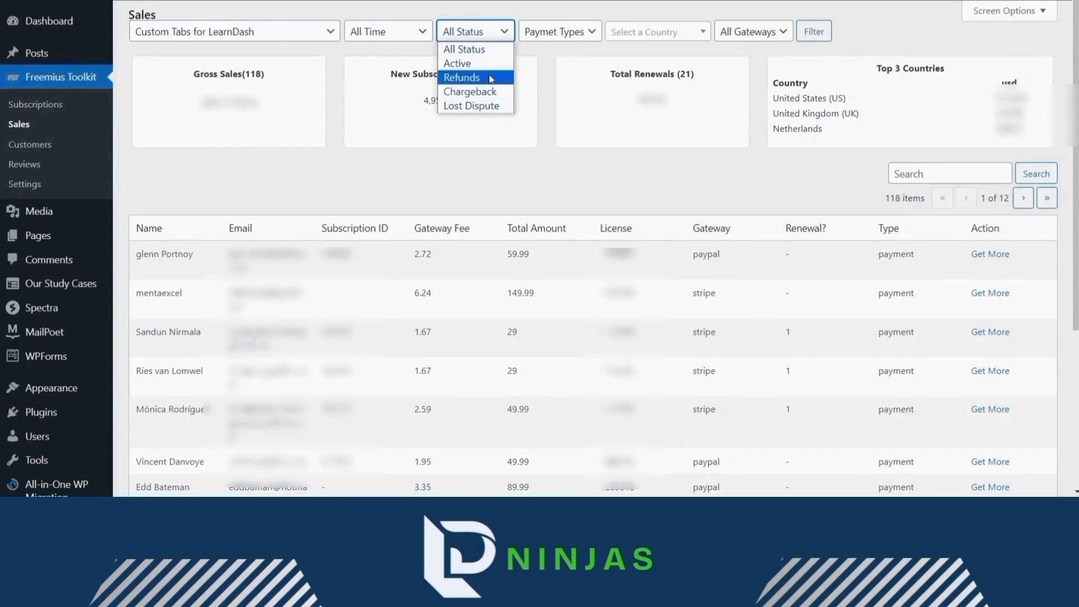
left_click(508, 34)
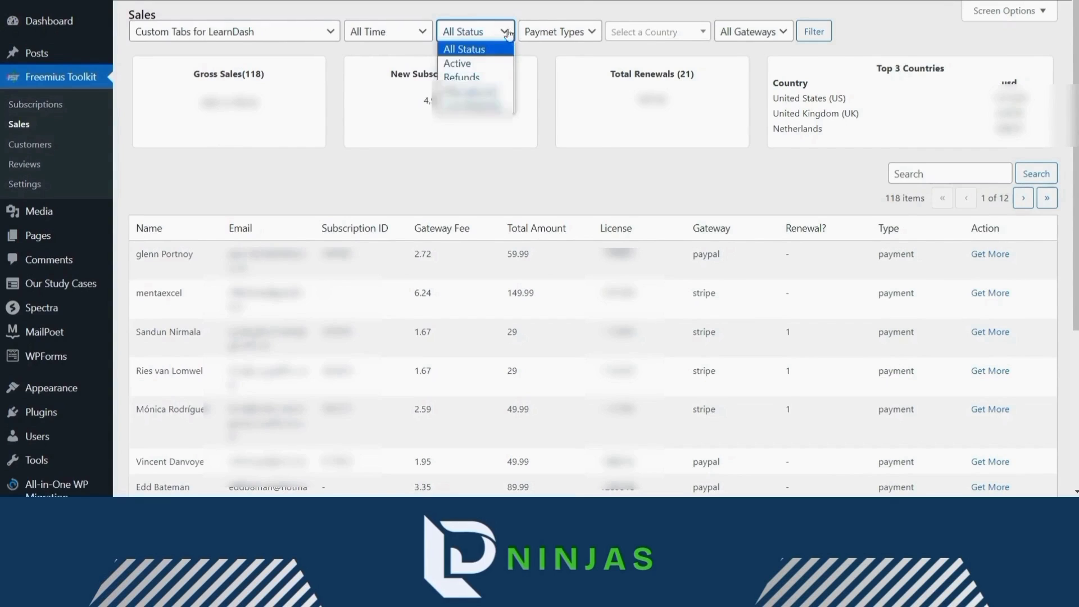
left_click(566, 33)
left_click(567, 32)
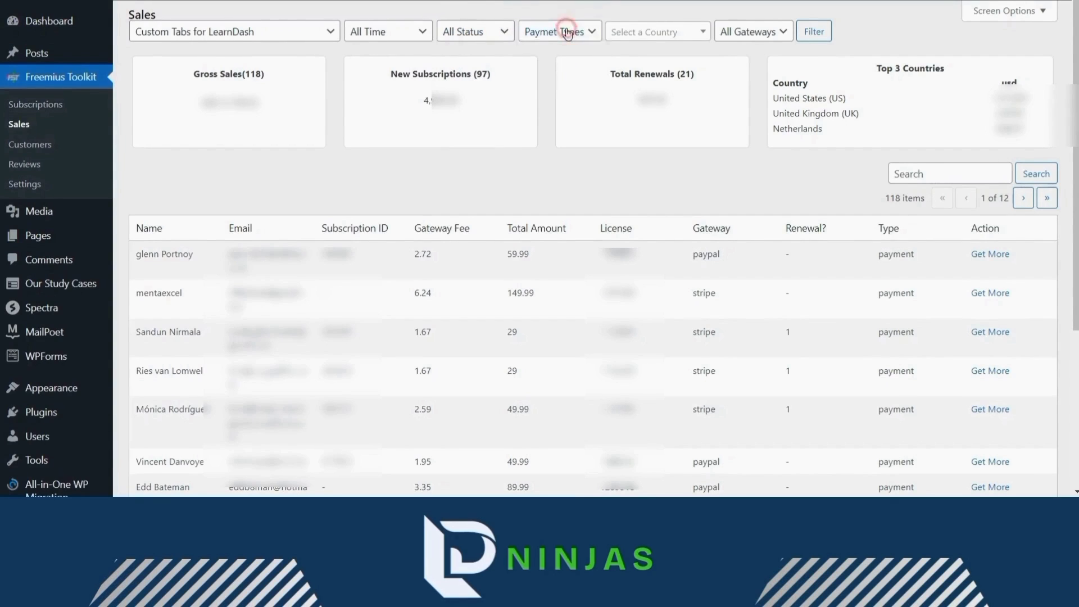
- Filter the sales to United States (US) buyers, leaving 25 sales
left_click(629, 34)
type("uni")
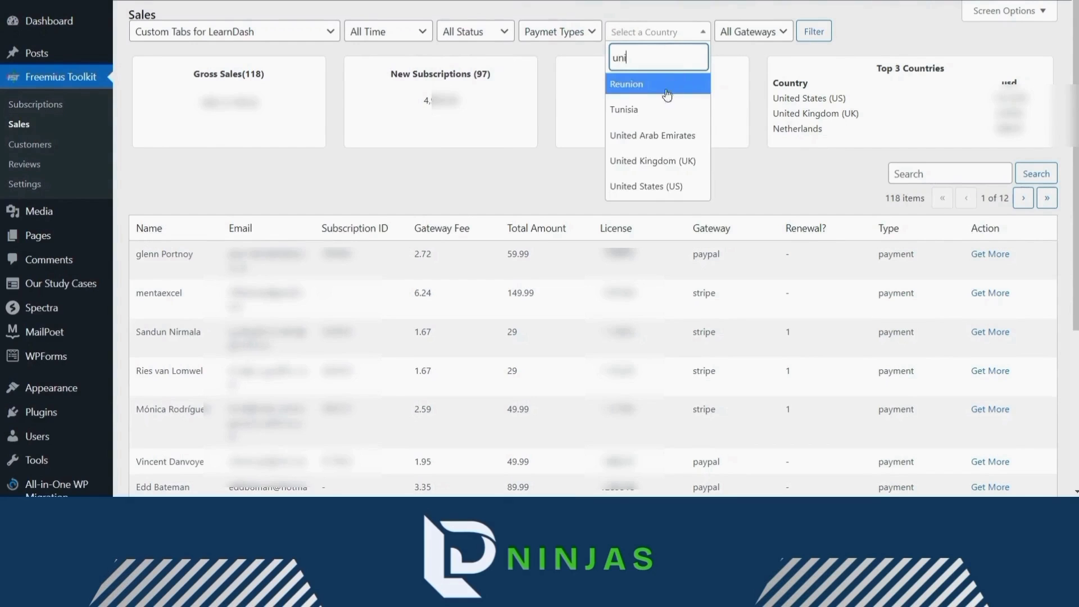
left_click(648, 178)
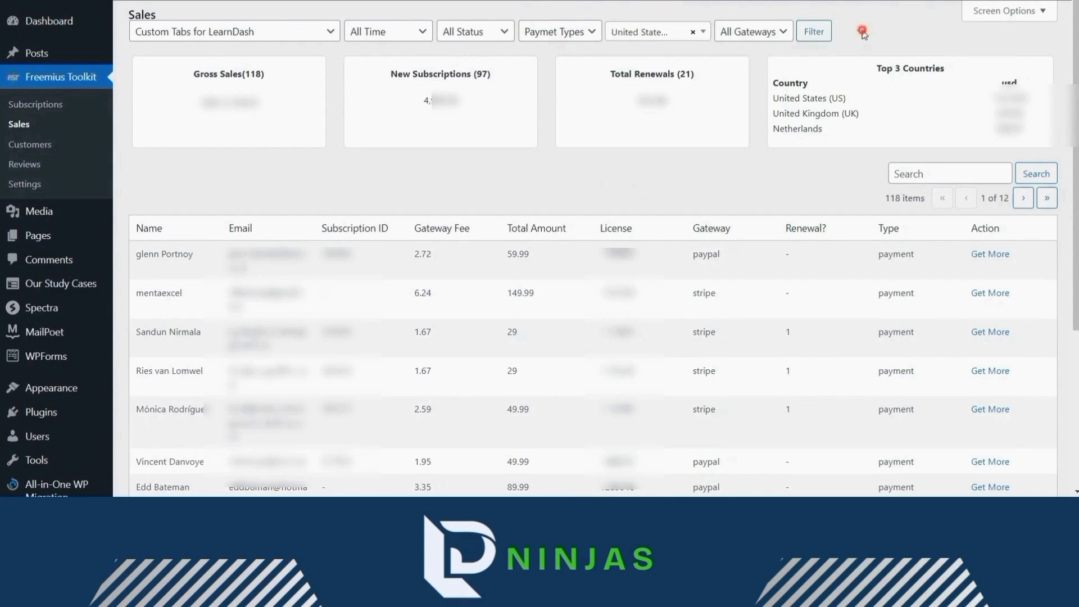
left_click(816, 32)
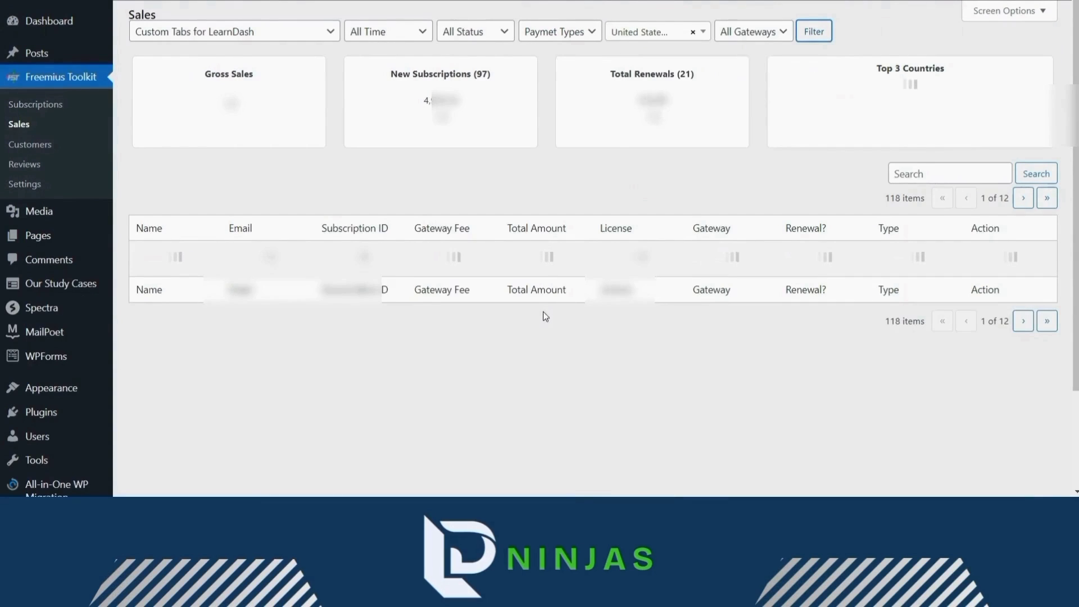
scroll(556, 306, "down", 2)
scroll(707, 313, "up", 1)
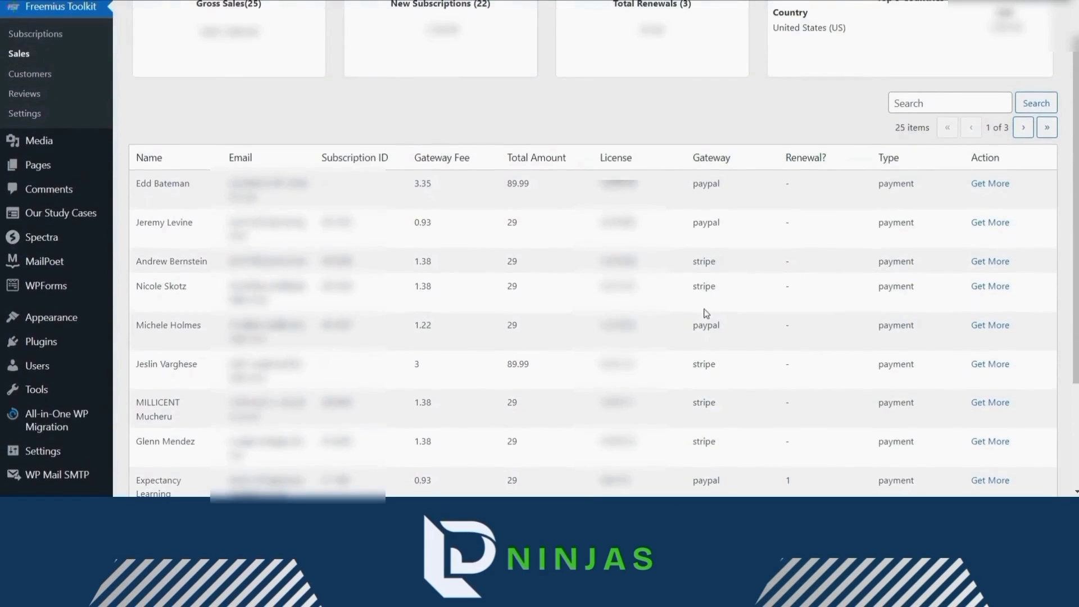
scroll(536, 184, "up", 2)
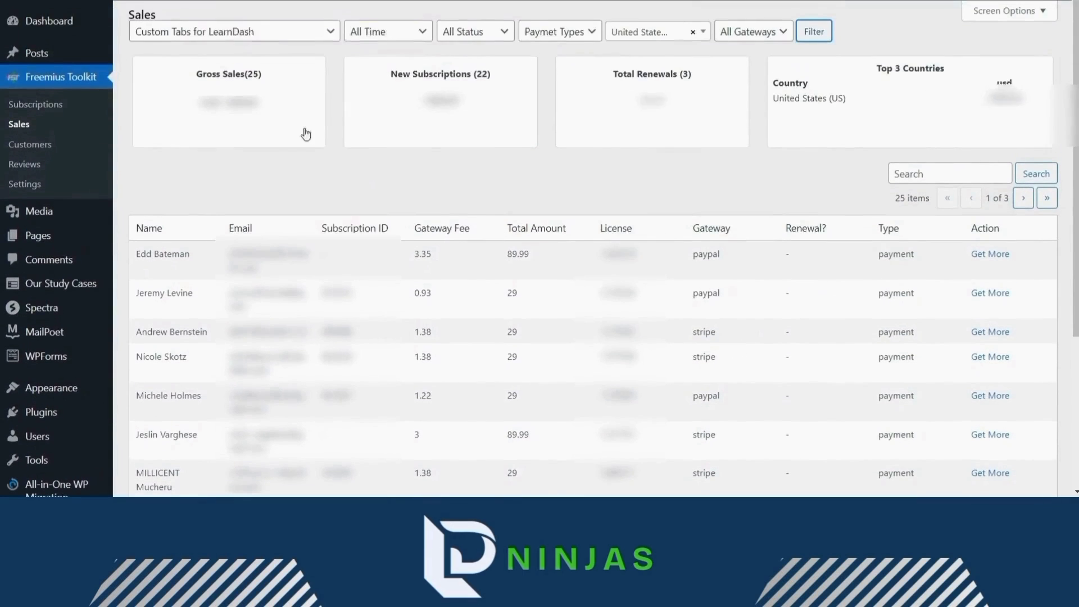
- View the second sale's full details, scroll through them, and close the popup
mouse_move(626, 128)
mouse_move(791, 102)
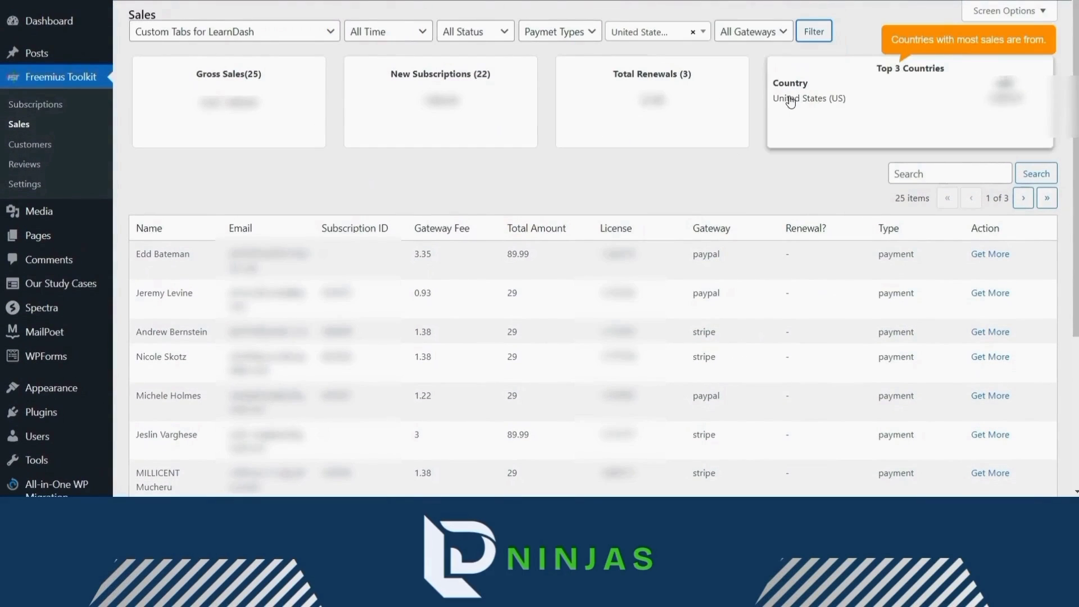
scroll(784, 185, "down", 3)
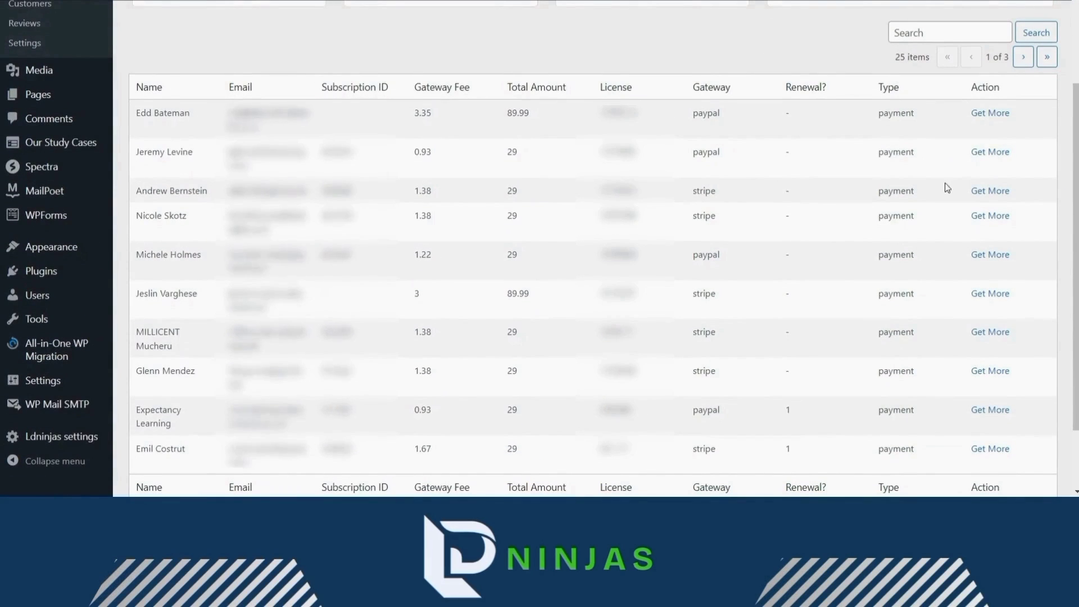
left_click(984, 155)
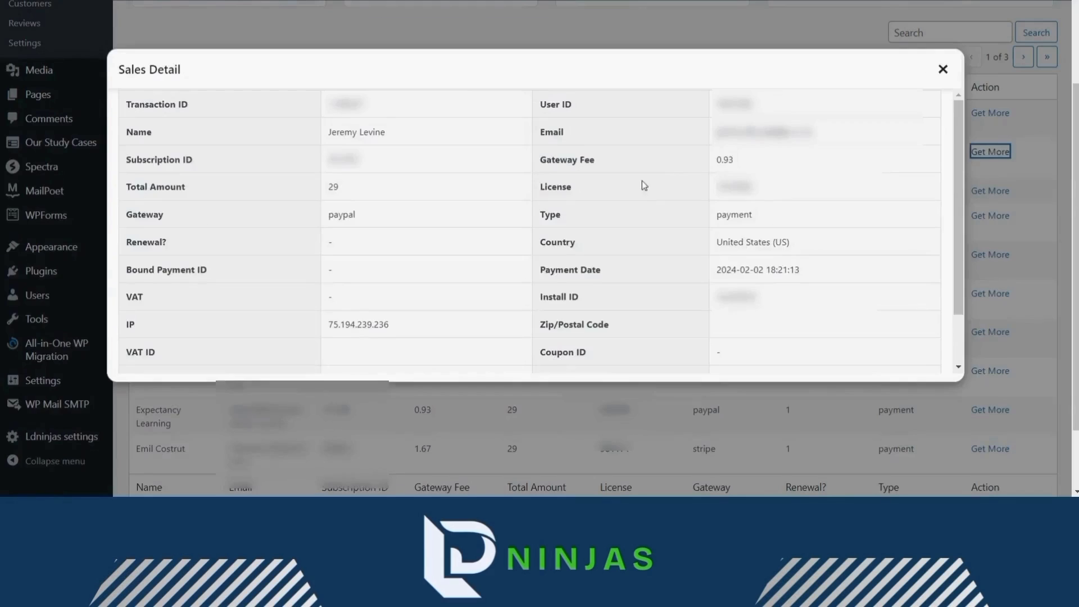
scroll(605, 227, "down", 2)
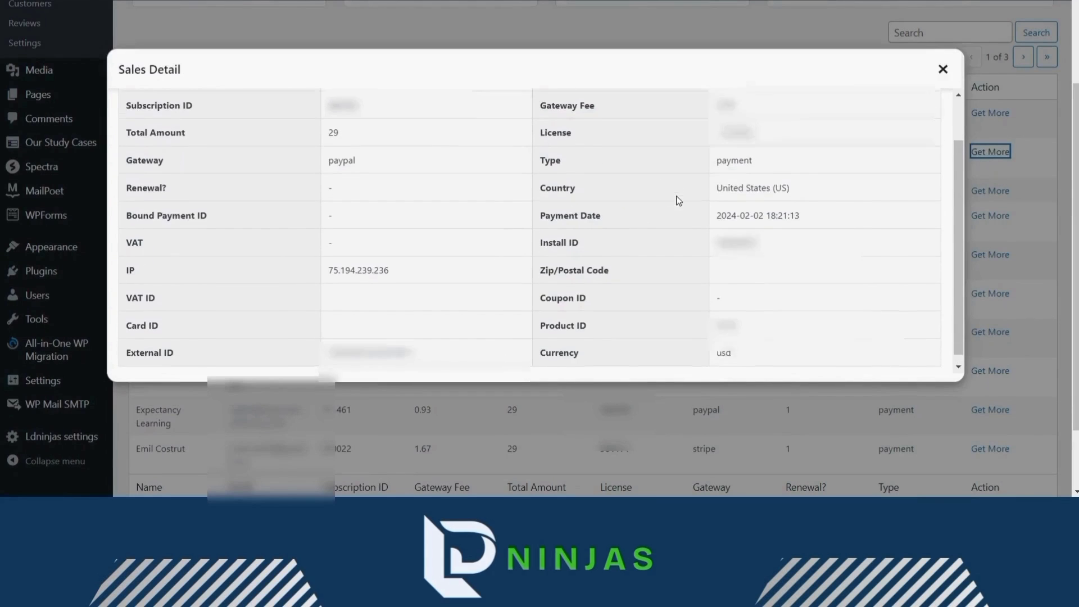
key("Escape")
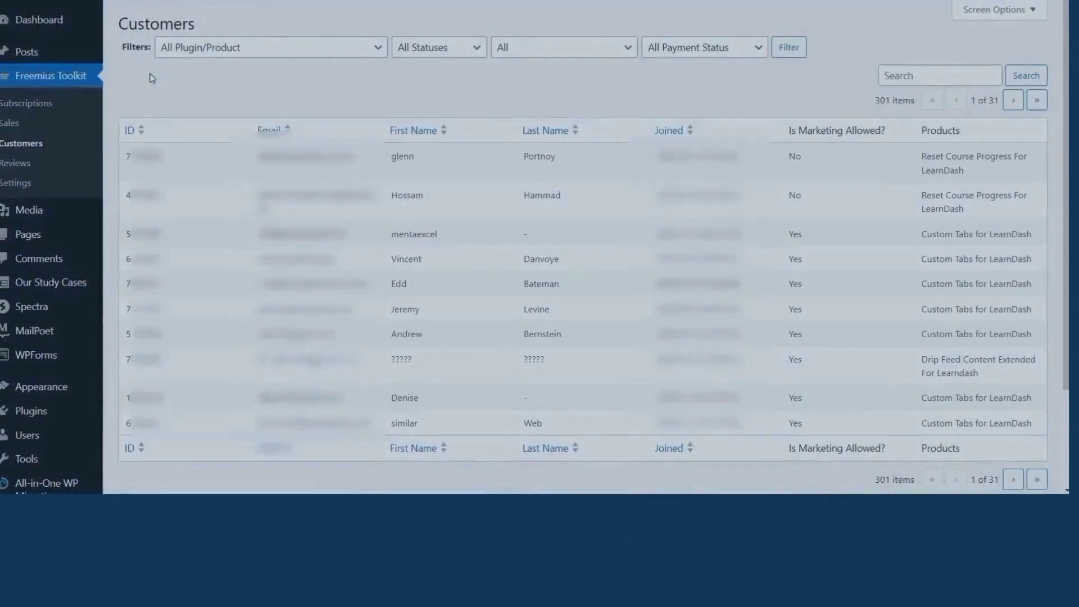
- Filter customers to Custom Tabs for LearnDash with verification, marketing and payment filters at All
scroll(463, 152, "down", 3)
scroll(465, 154, "up", 3)
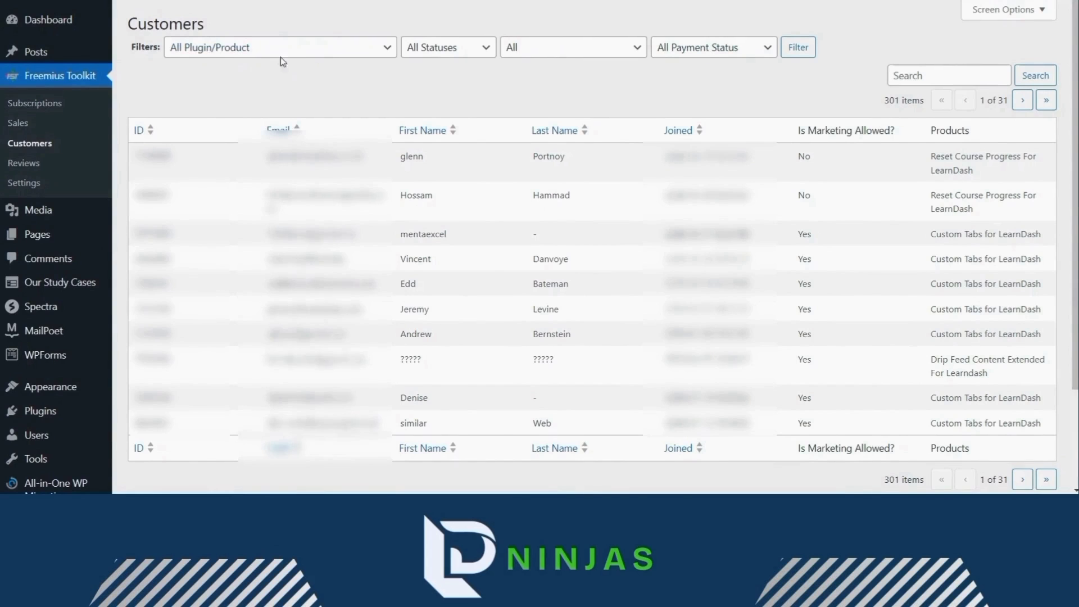
left_click(279, 80)
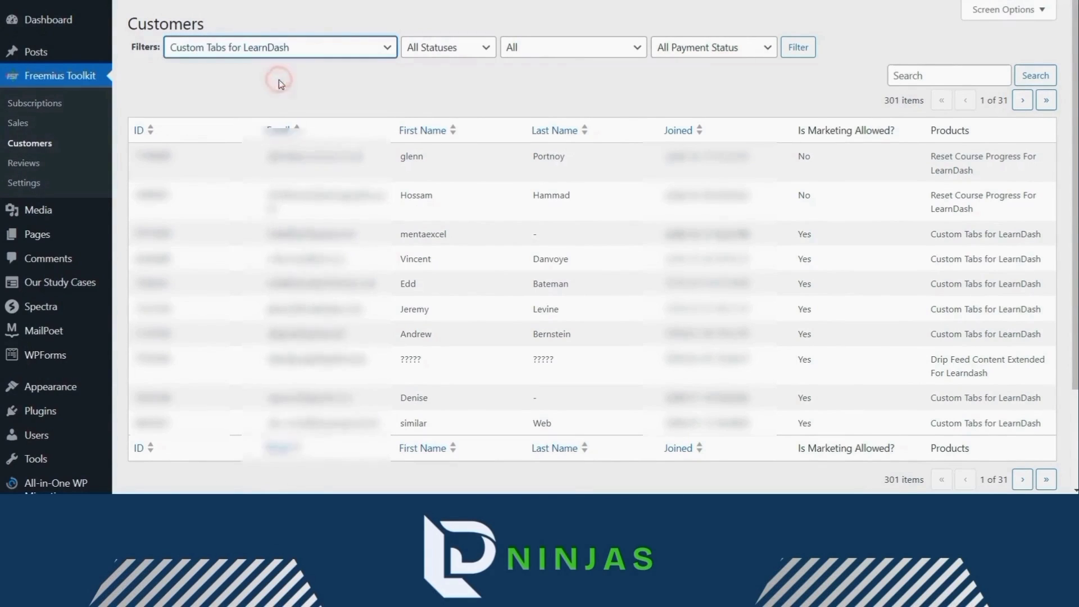
left_click(430, 50)
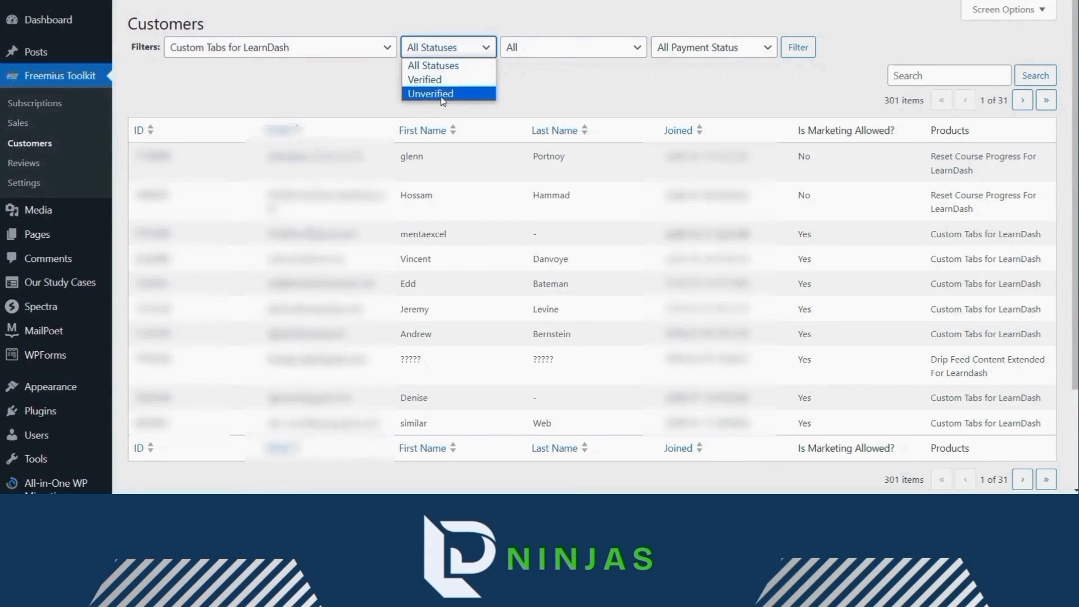
left_click(459, 66)
left_click(568, 47)
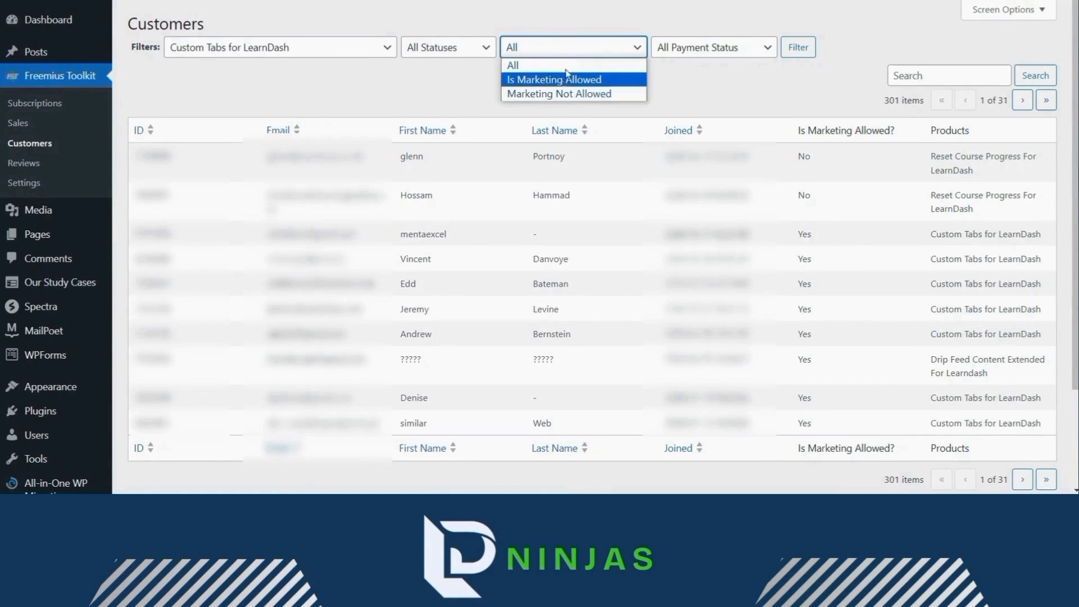
left_click(567, 49)
left_click(681, 49)
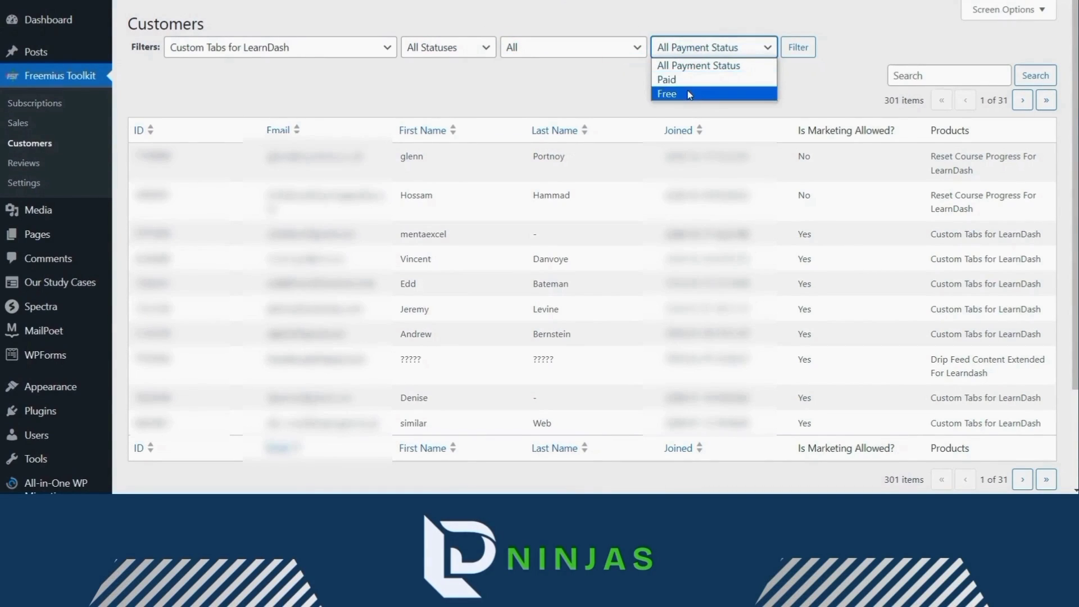
left_click(692, 67)
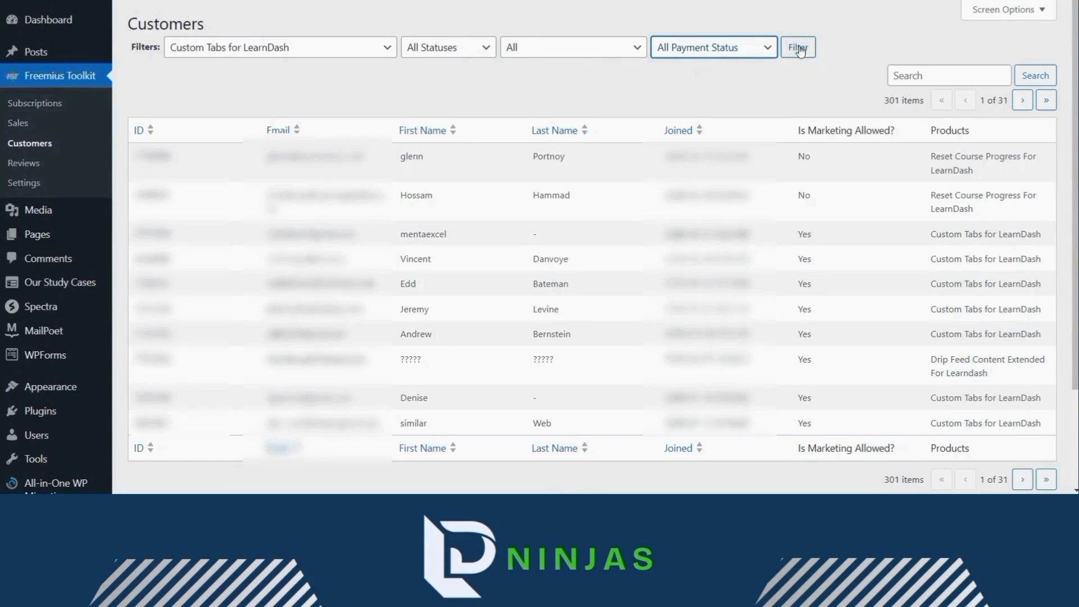
left_click(799, 48)
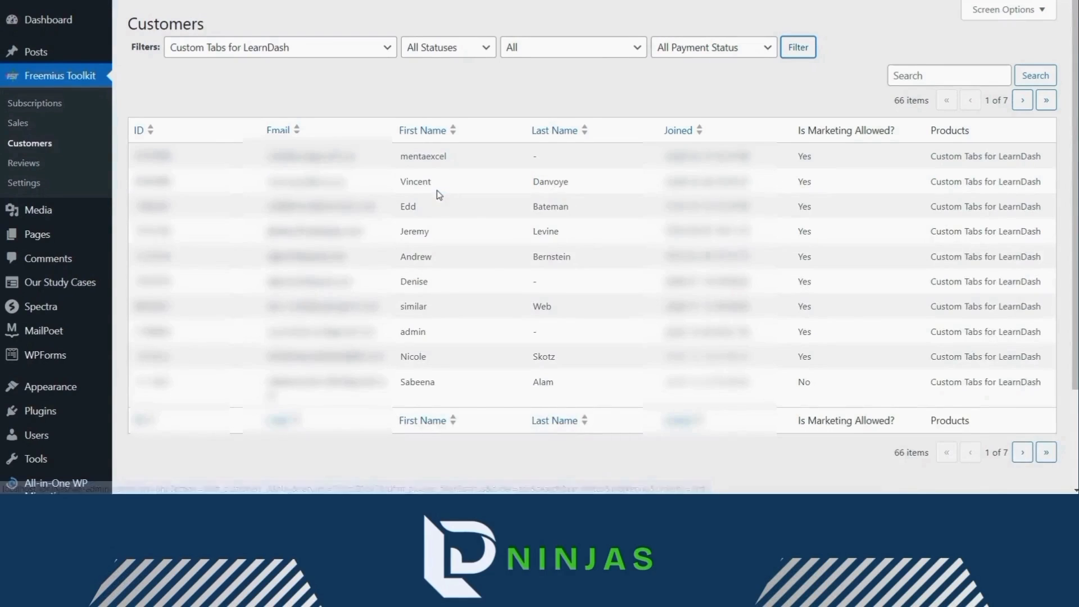
left_click(941, 75)
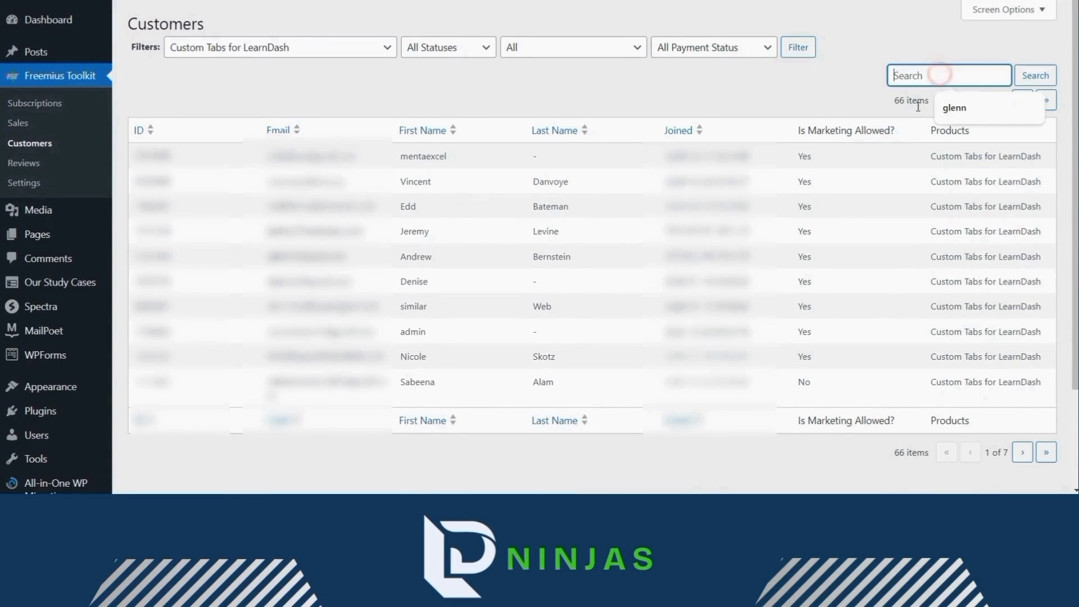
left_click(807, 96)
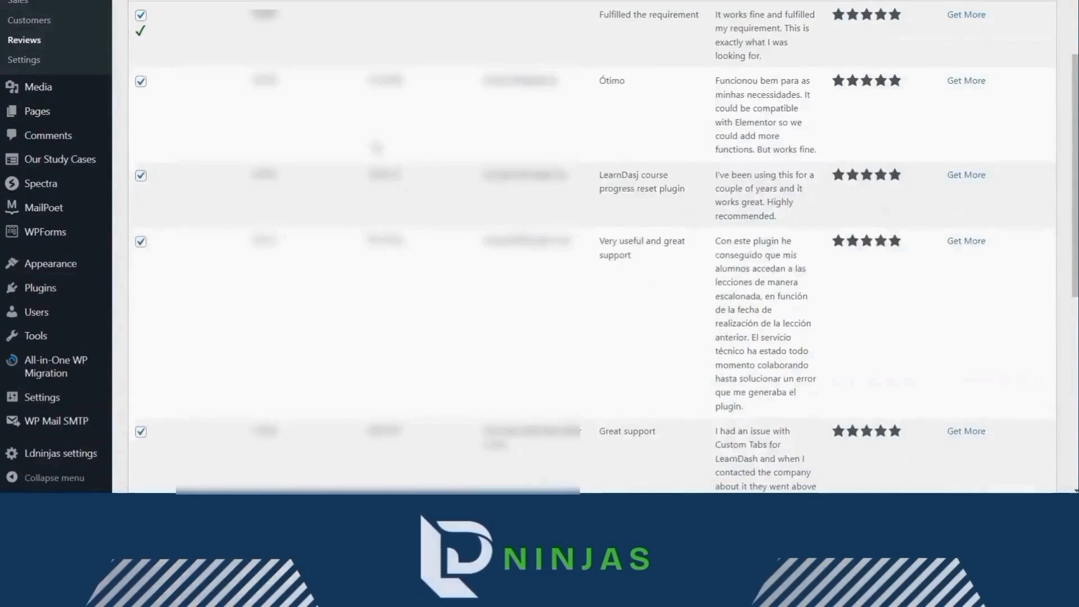
- Filter reviews to Custom Tabs for LearnDash, Verified and Featured, leaving 3 five-star reviews
scroll(411, 161, "down", 6)
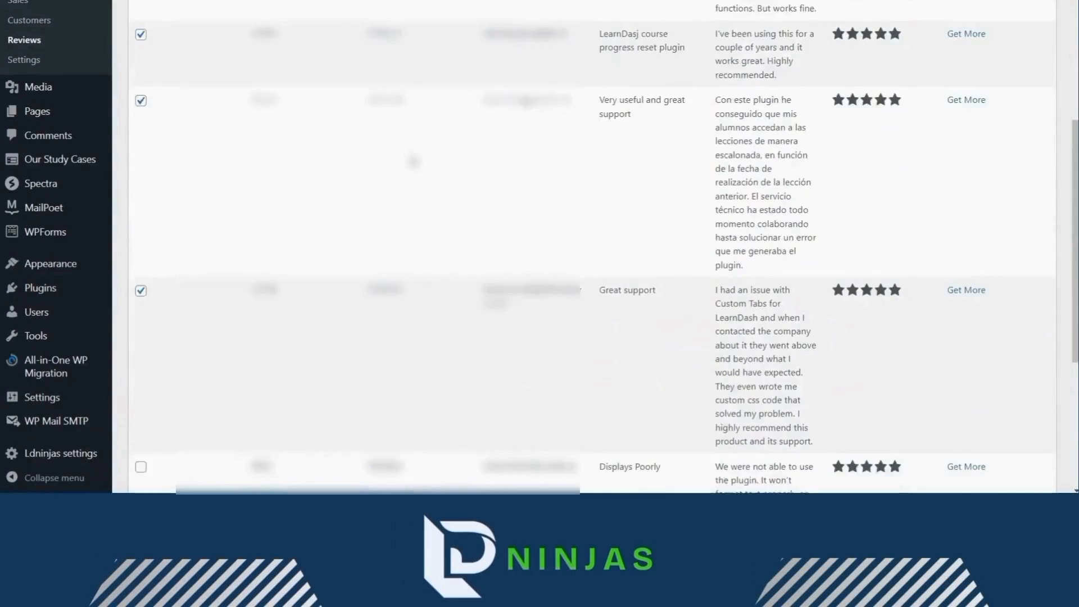
scroll(325, 178, "up", 8)
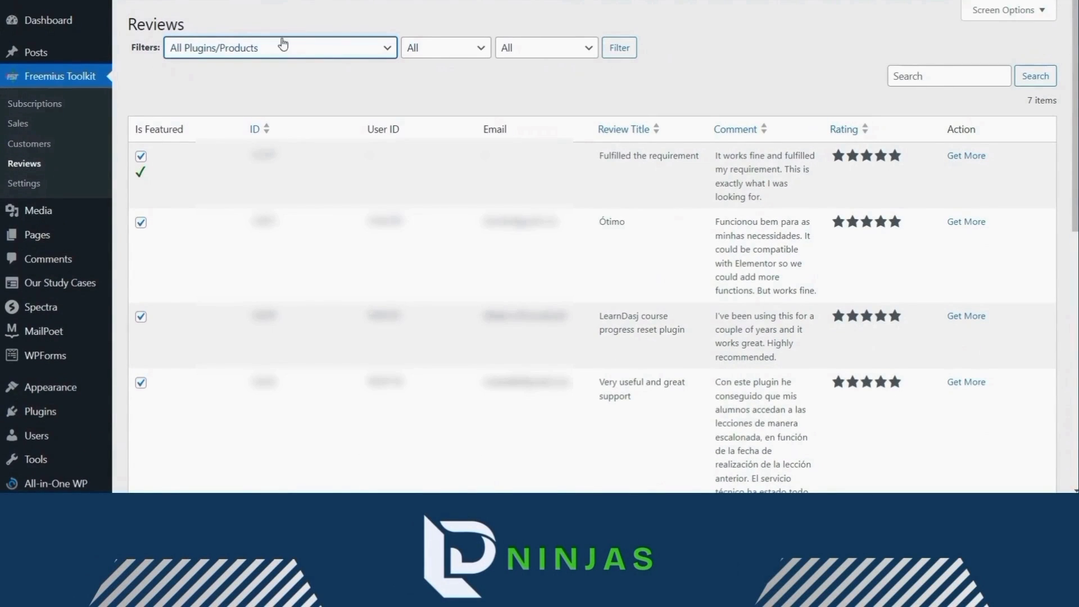
left_click(260, 49)
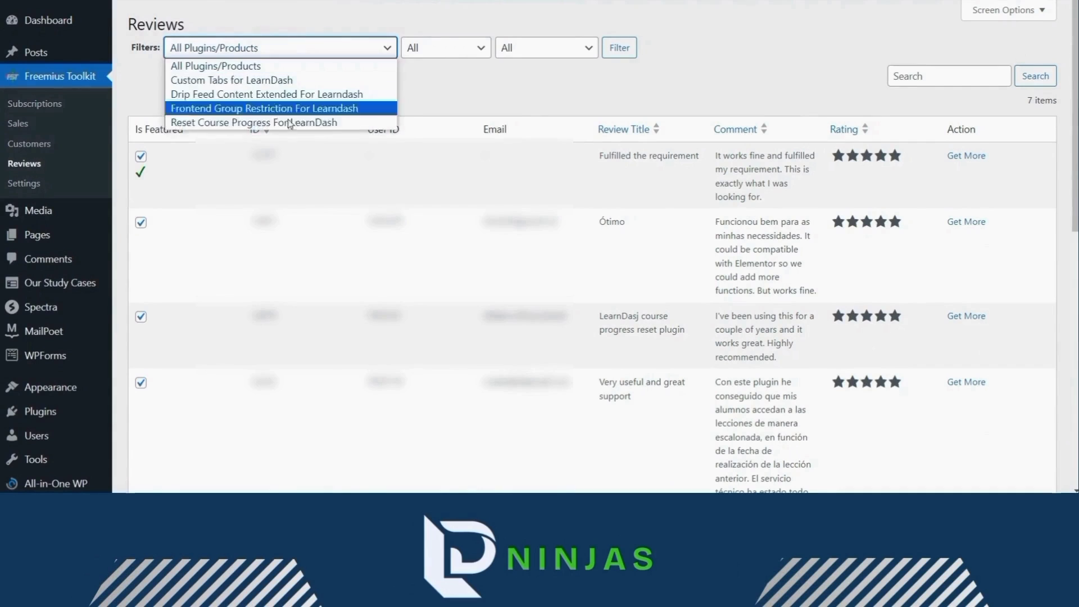
left_click(235, 82)
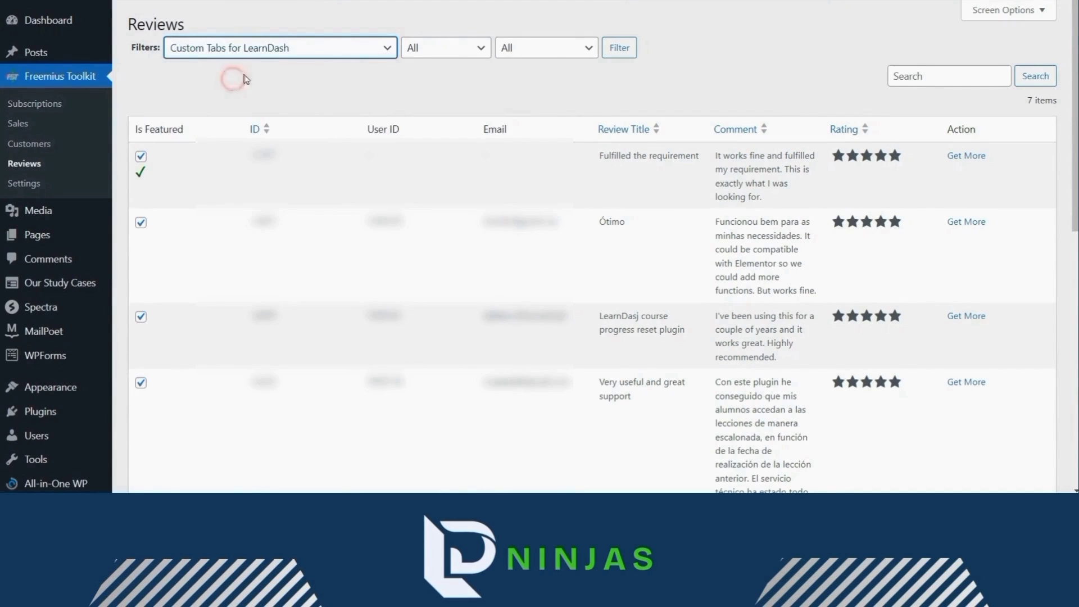
left_click(414, 51)
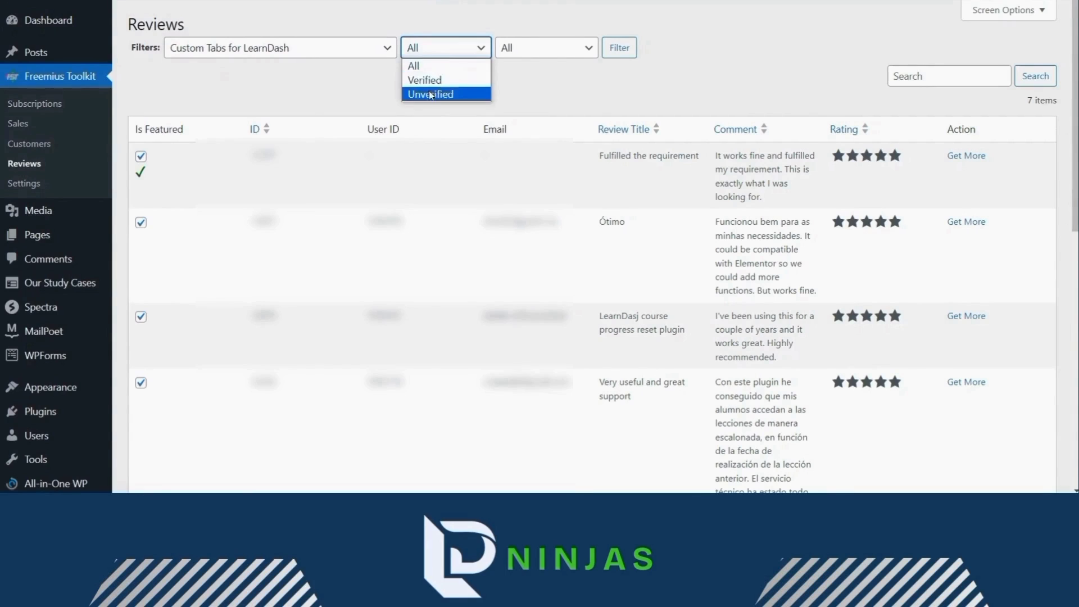
left_click(448, 83)
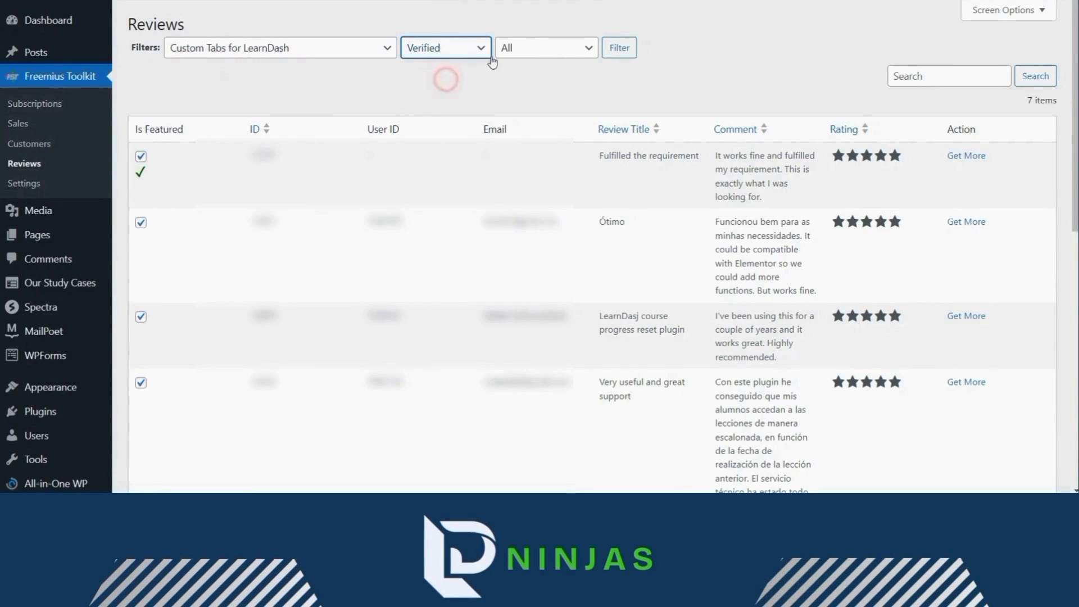
left_click(528, 48)
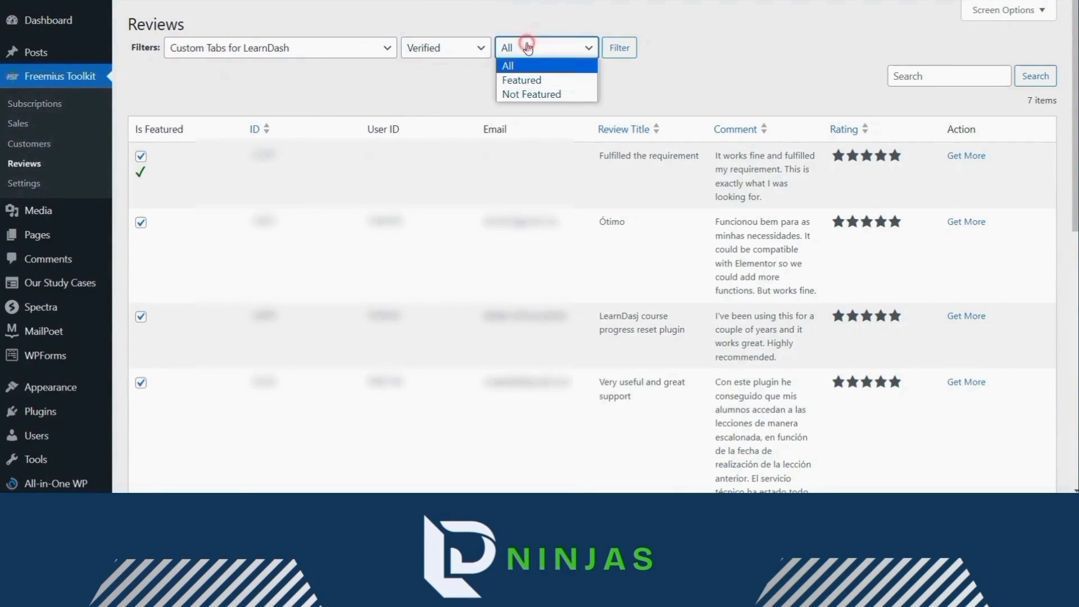
left_click(528, 82)
left_click(620, 48)
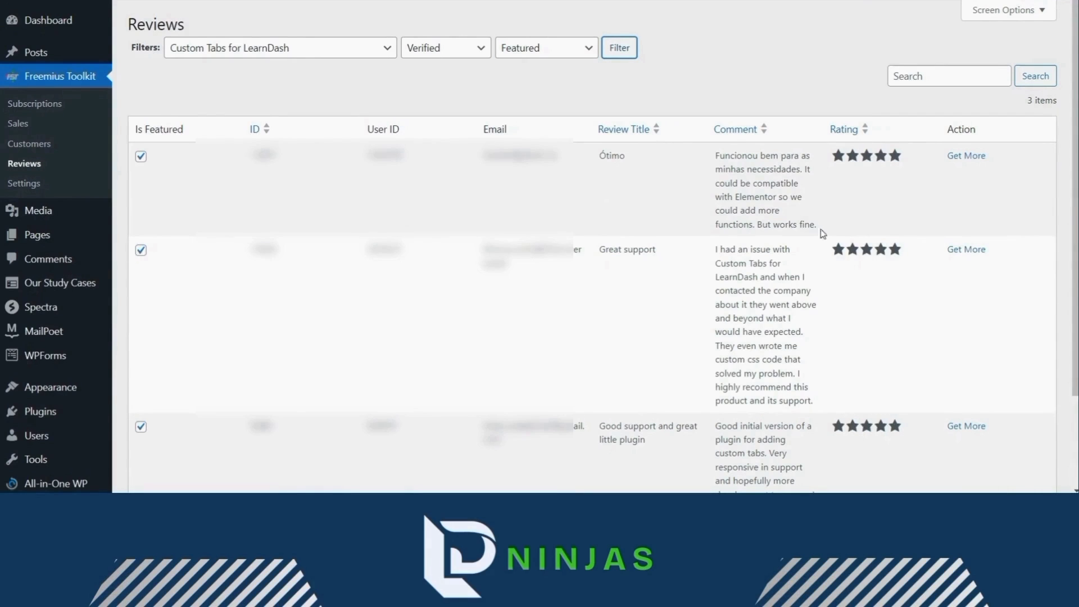
scroll(739, 366, "down", 3)
scroll(739, 366, "up", 3)
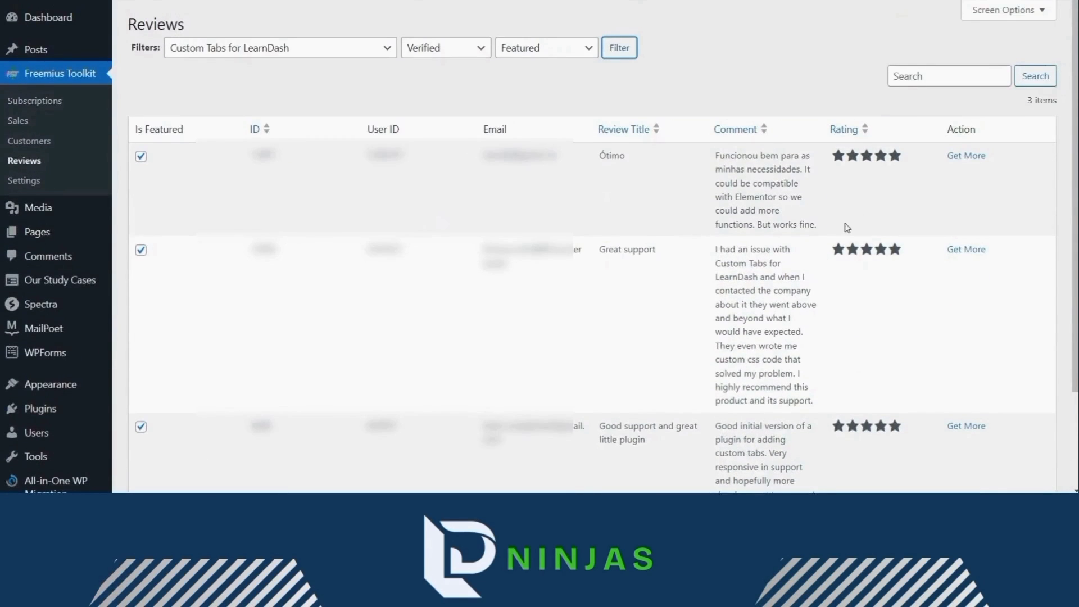
- Open the Ótimo review's Review Detail modal, read it, and close it
left_click(964, 163)
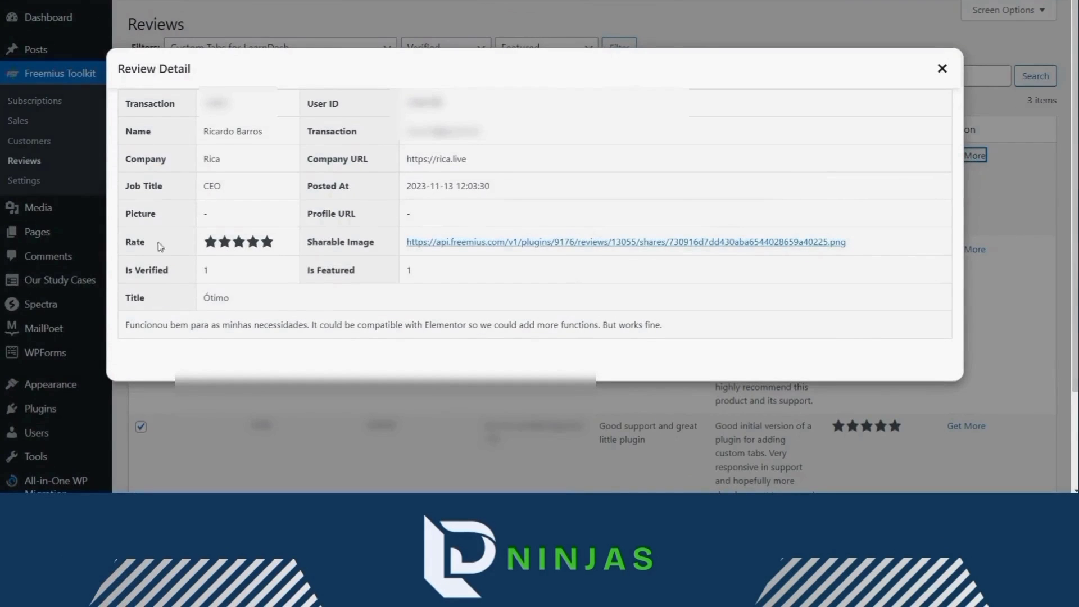
left_click(944, 69)
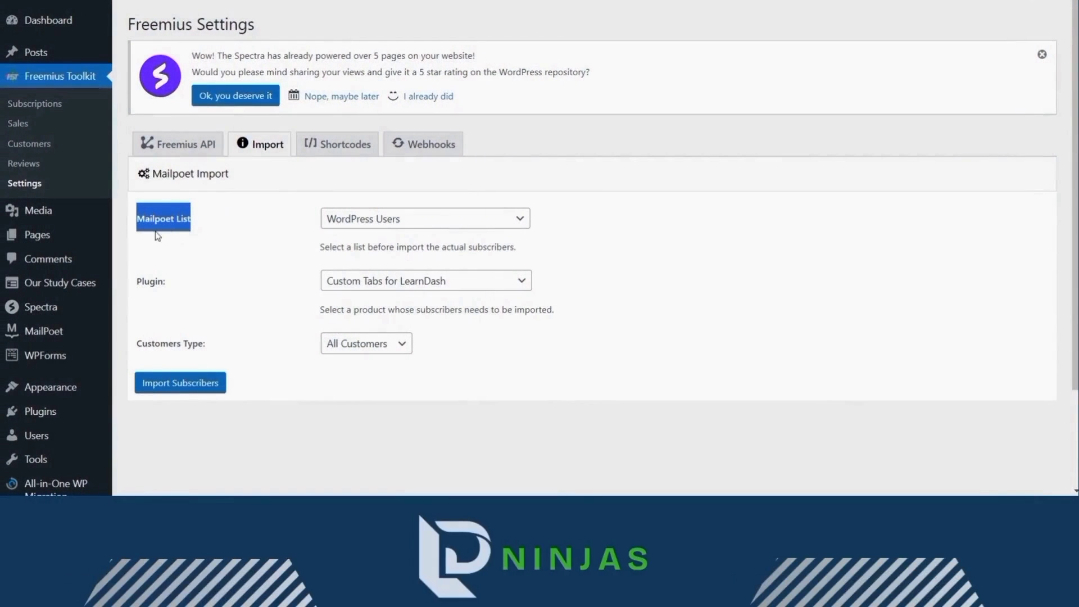
- Import All Customers of Drip Feed Content Extended For Learndash into the WooCommerce Customers MailPoet list
left_click(332, 217)
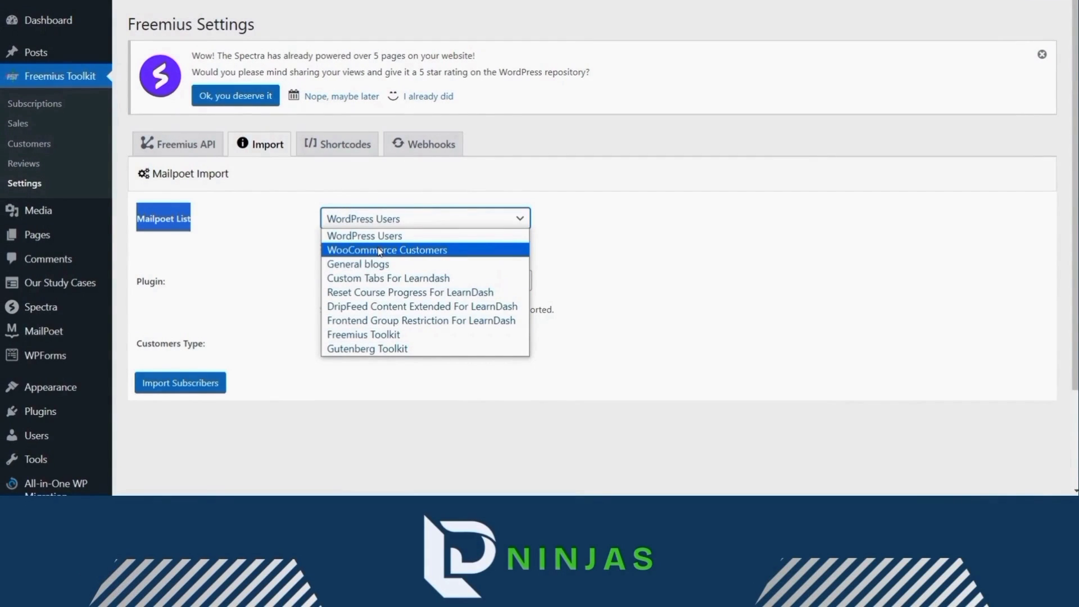
left_click(379, 252)
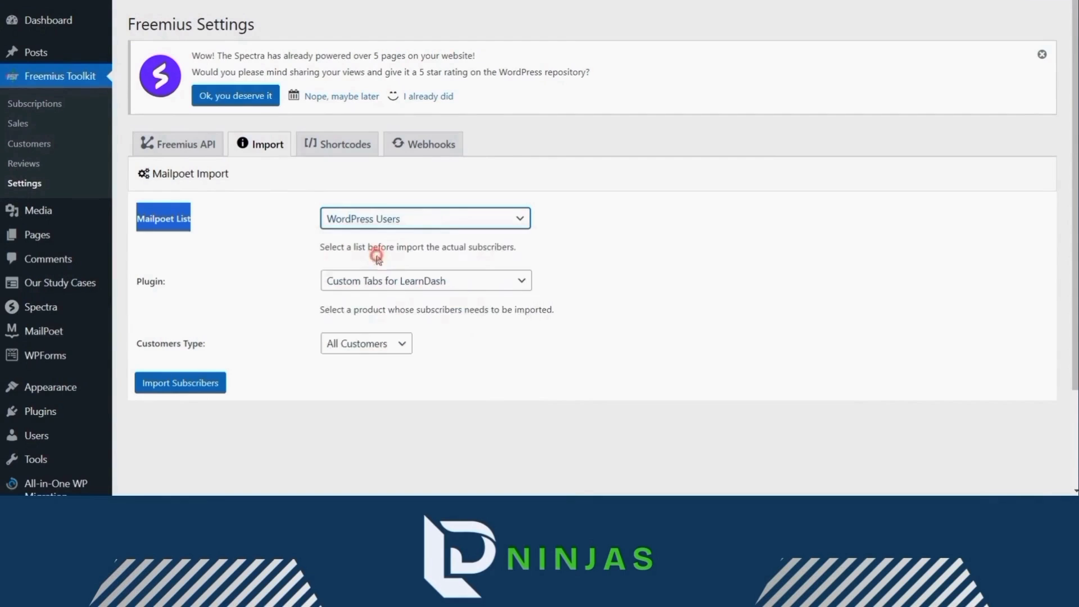
left_click(179, 281)
left_click(345, 281)
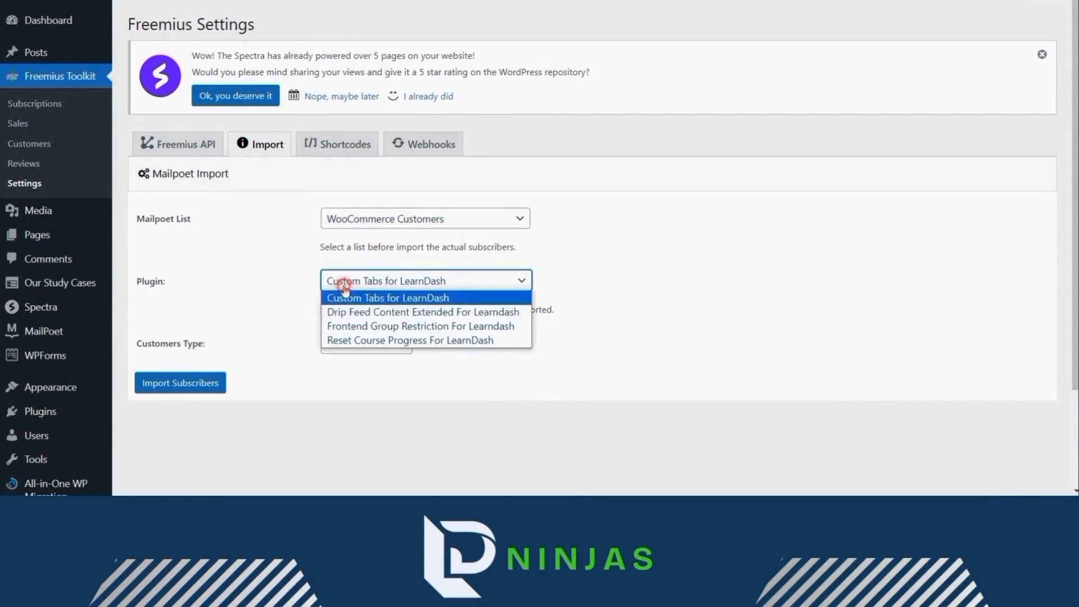
left_click(363, 313)
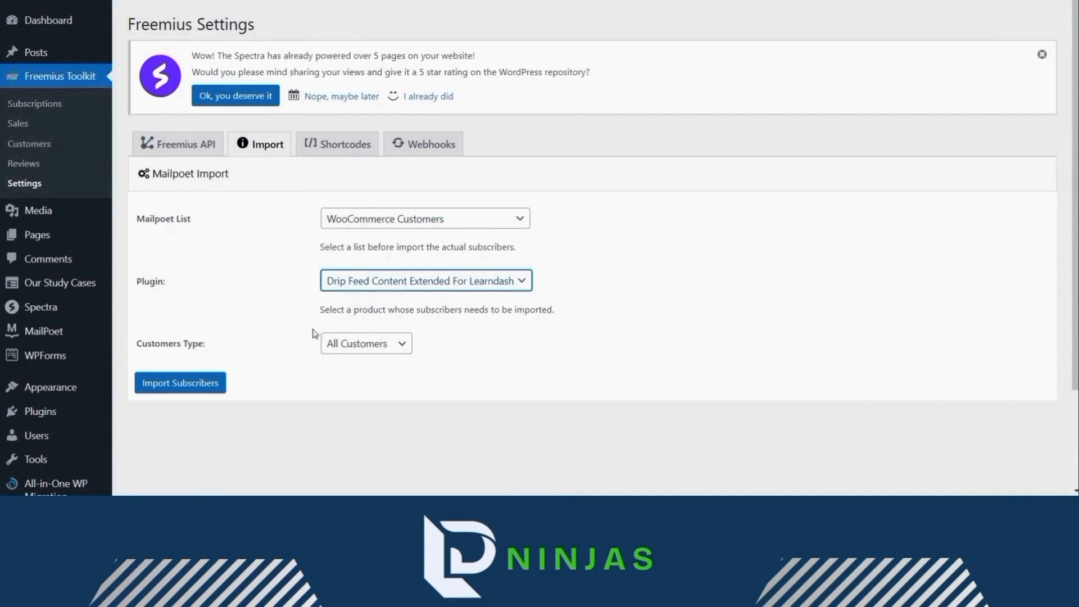
left_click(388, 348)
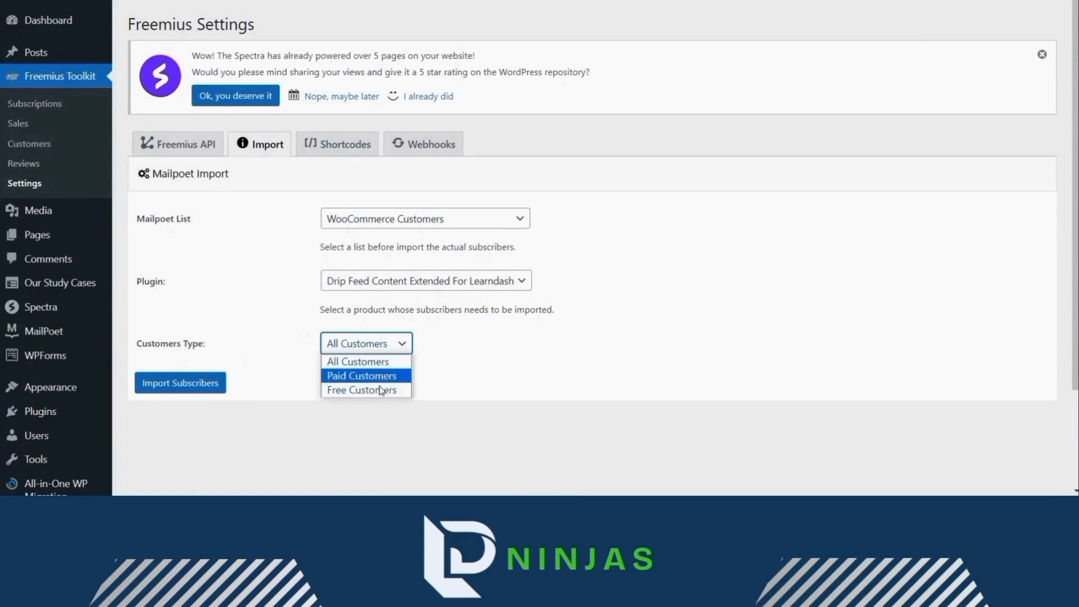
left_click(393, 361)
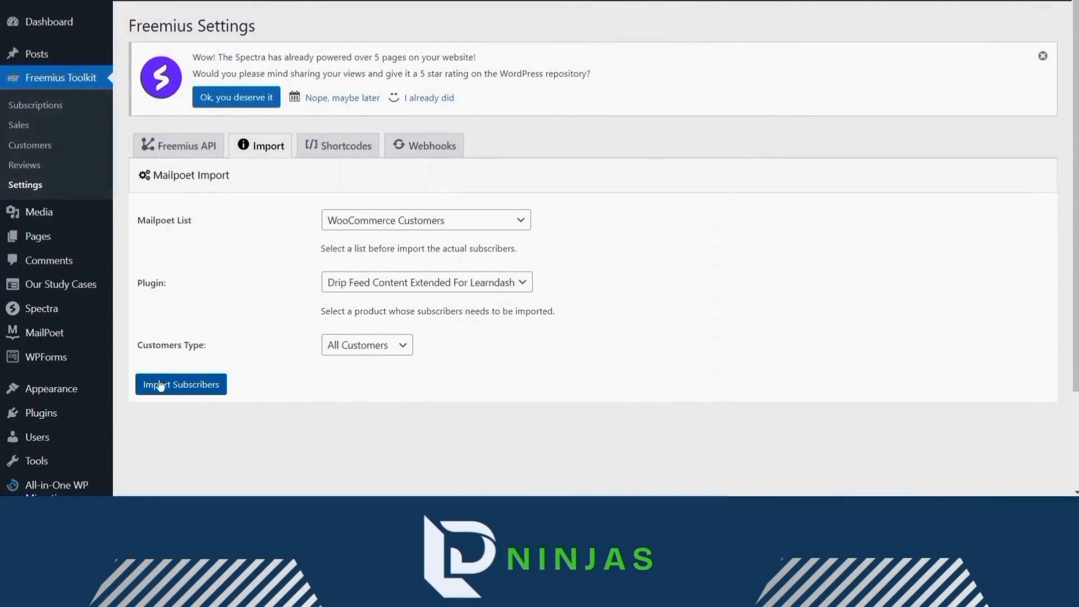
left_click(166, 387)
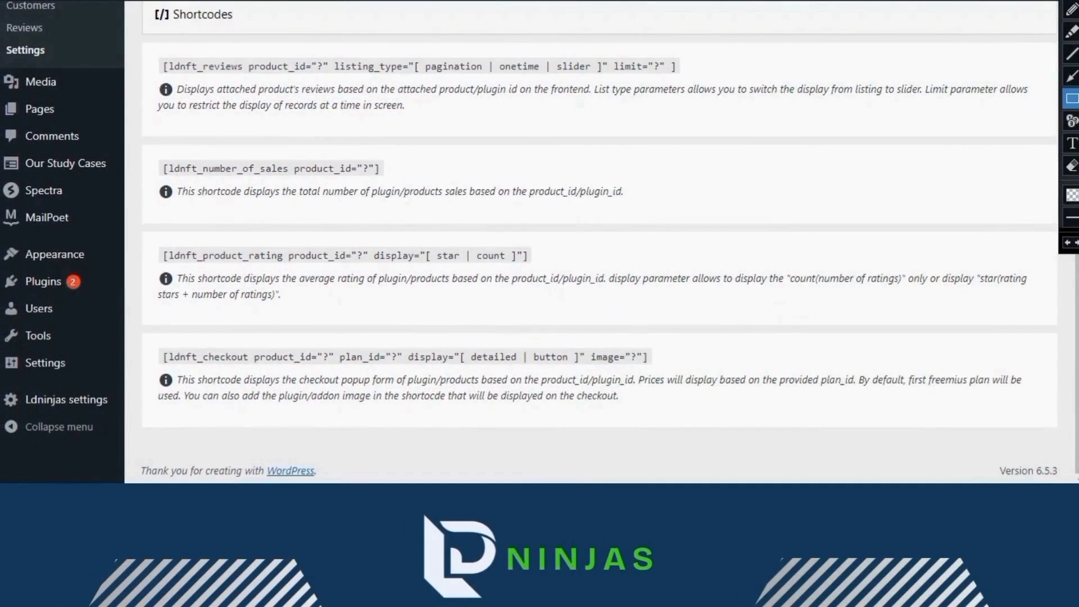
- Mark up the four ldnft shortcodes with a rectangle, then open the page with the empty Group block
left_click(1036, 98)
left_click_drag(136, 31, 825, 429)
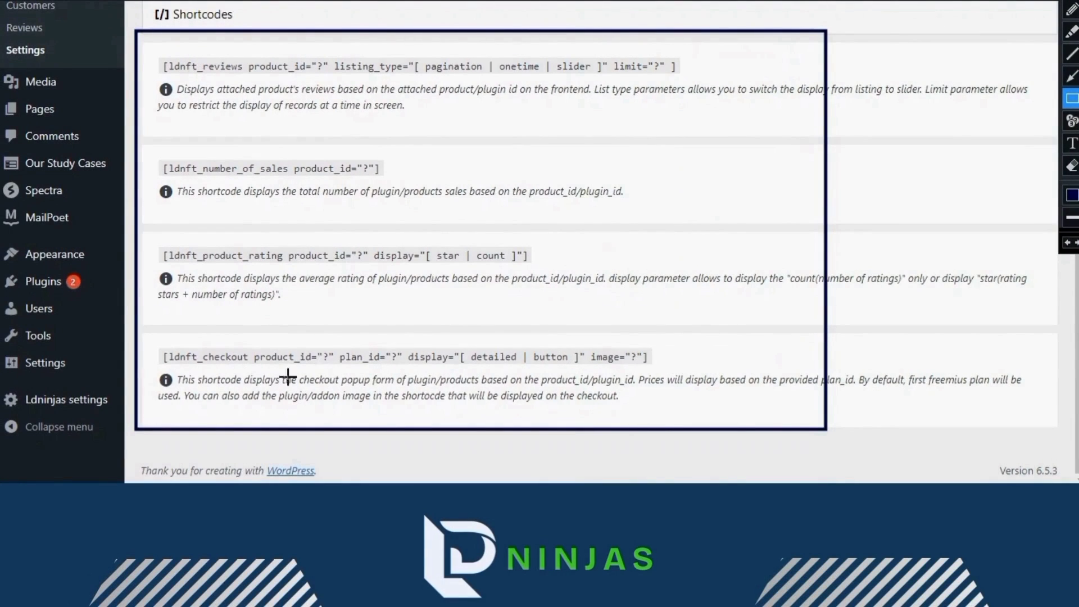
left_click(1073, 4)
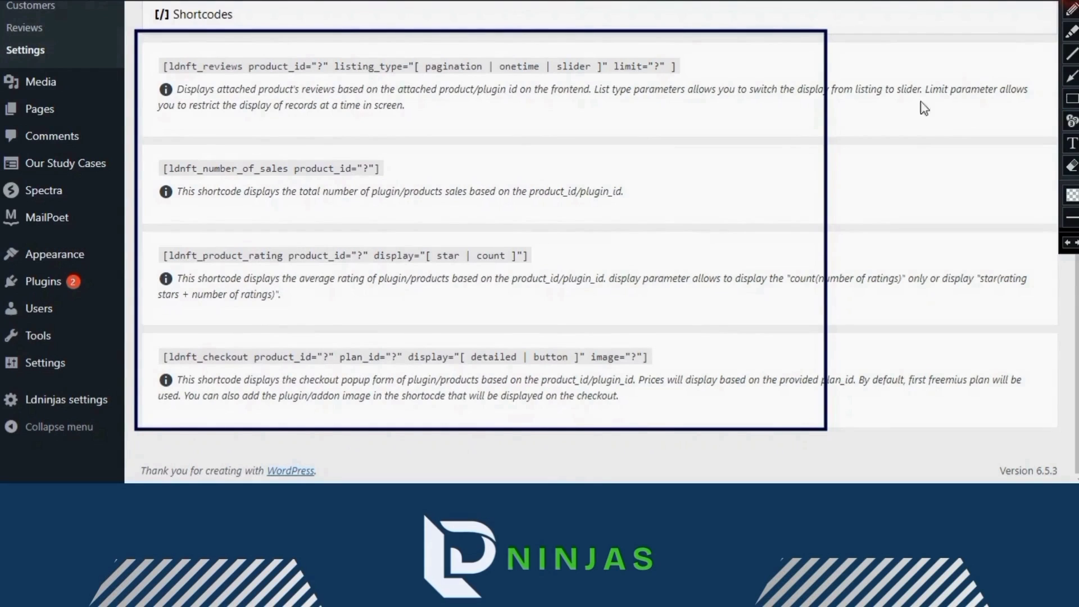
left_click(650, 258)
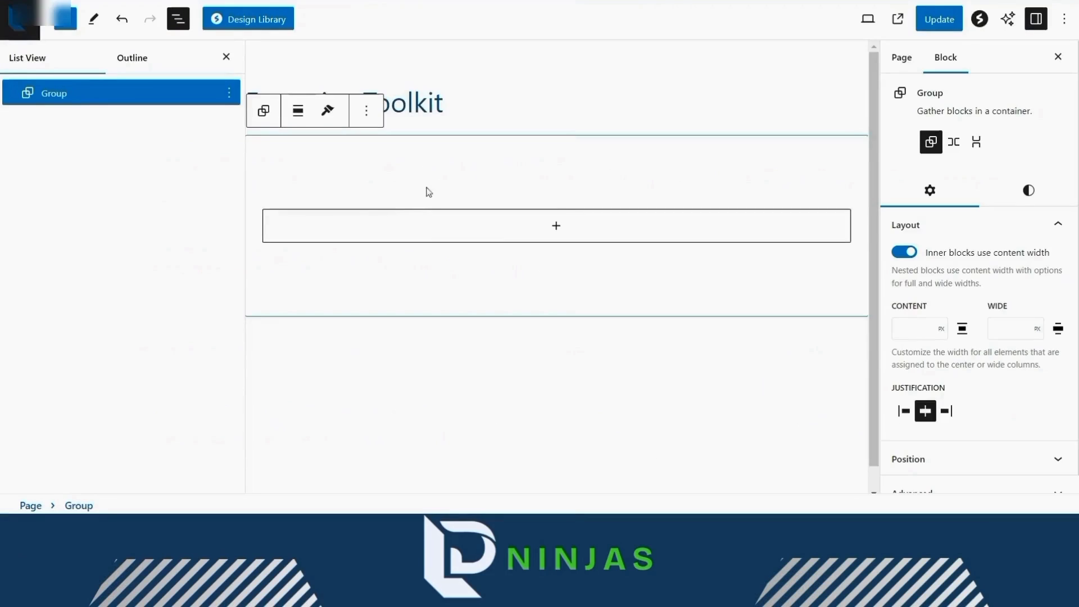
- Insert the Reviews - Block into the group by searching 'freemius'
left_click(557, 225)
left_click(496, 277)
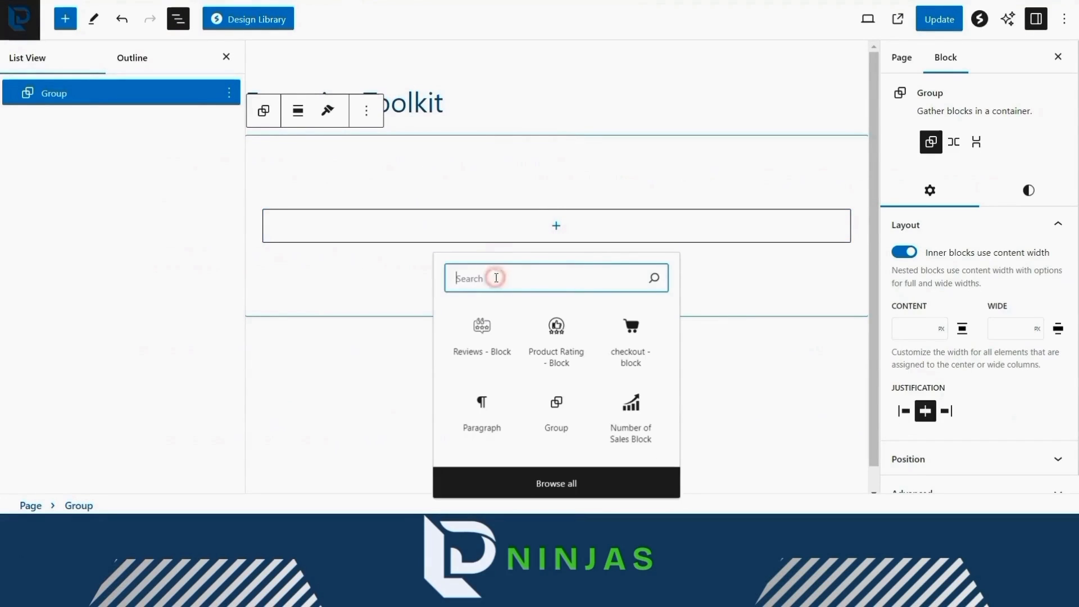
type("freemius")
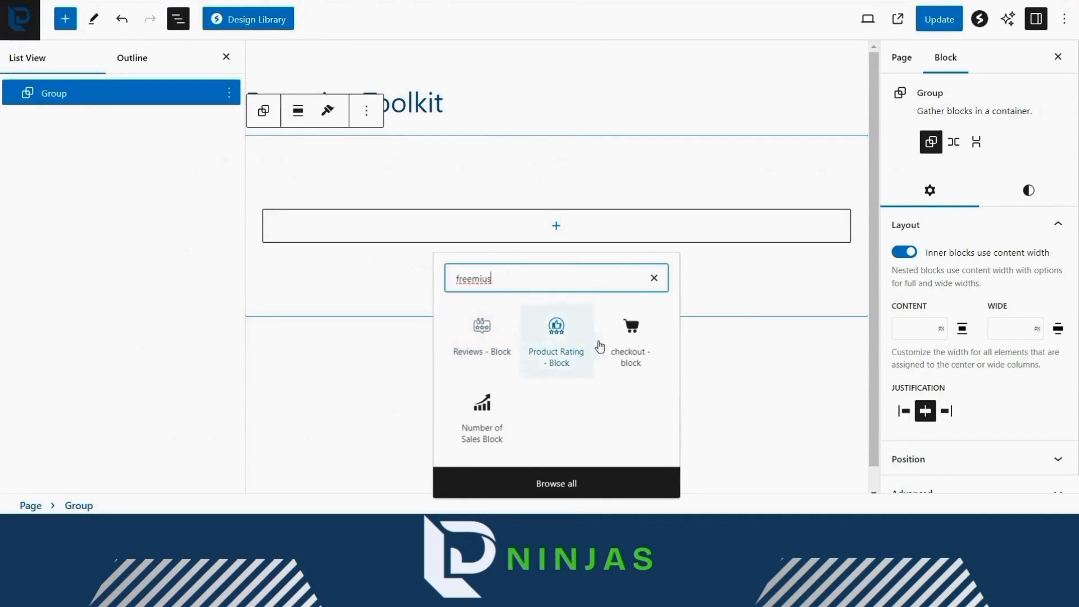
left_click(477, 354)
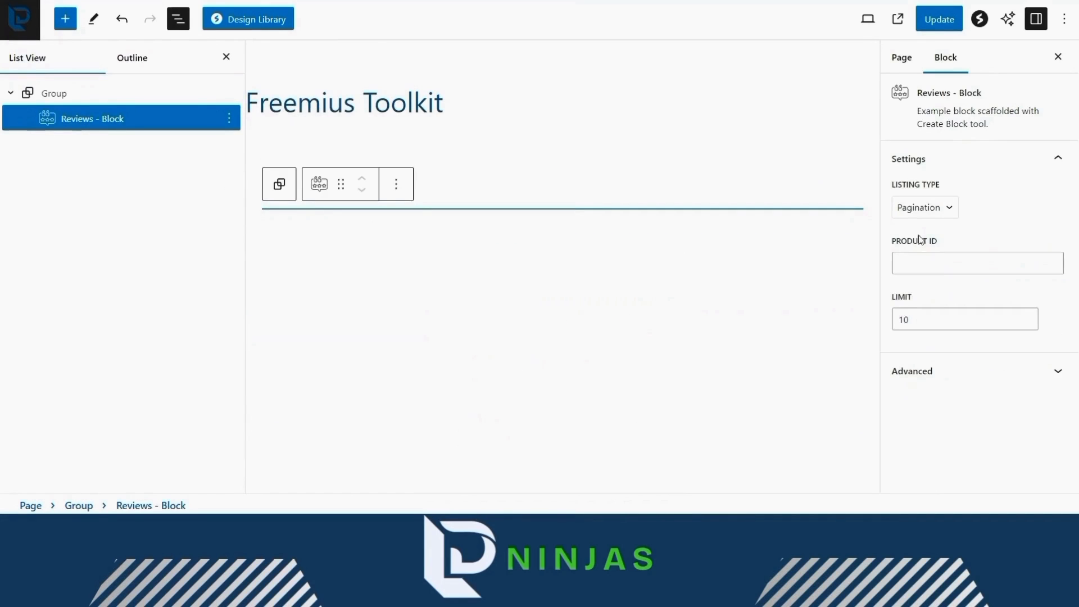
- Keep Pagination as the listing type, enter product ID 1, set Limit to 3, and update the page
left_click(930, 205)
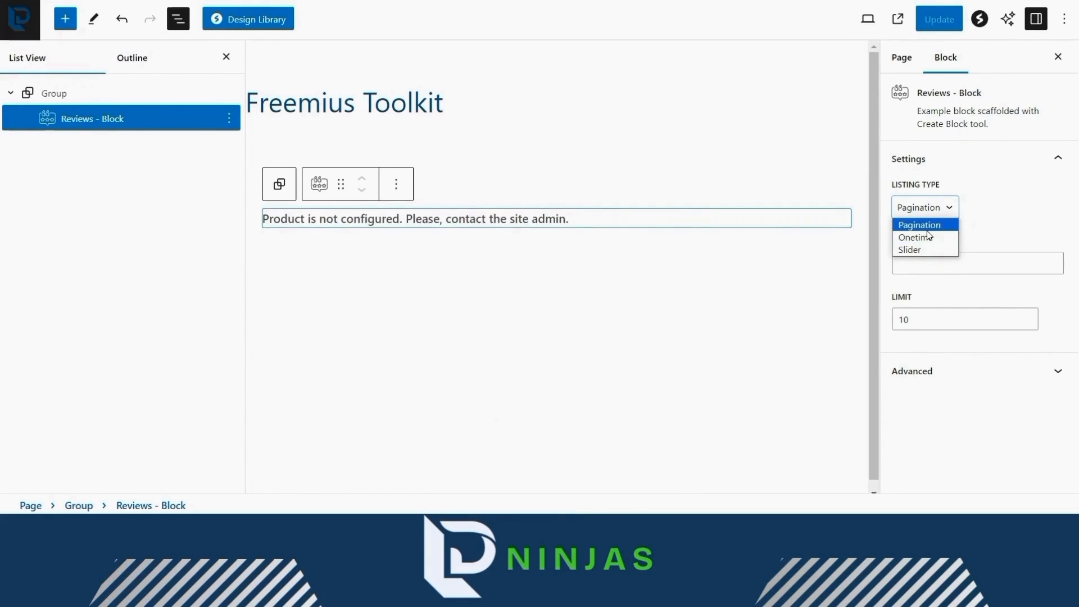
left_click(928, 230)
left_click(923, 261)
type("1")
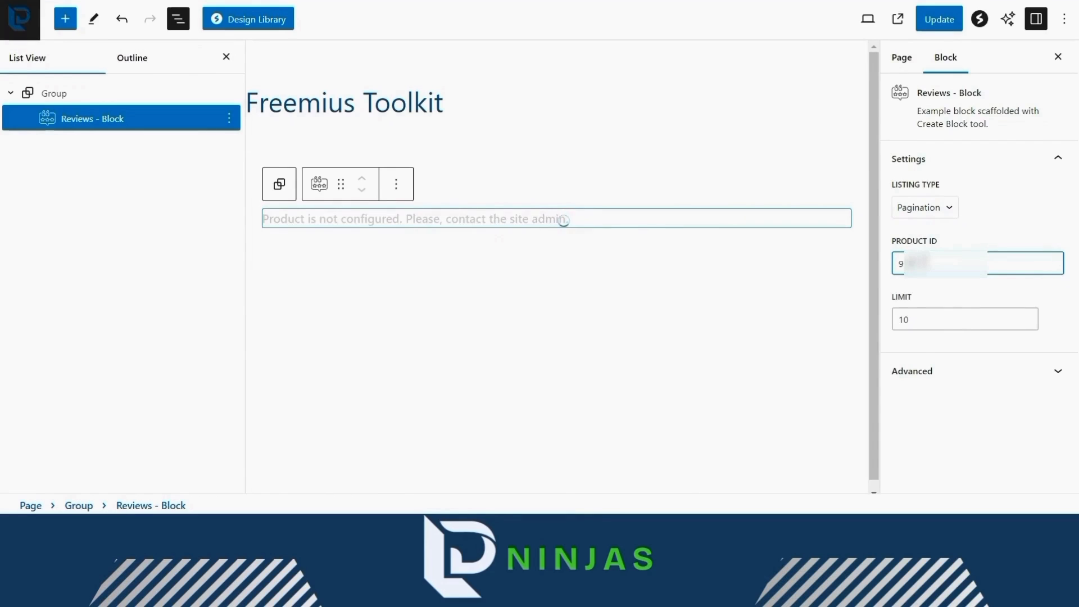
left_click(920, 317)
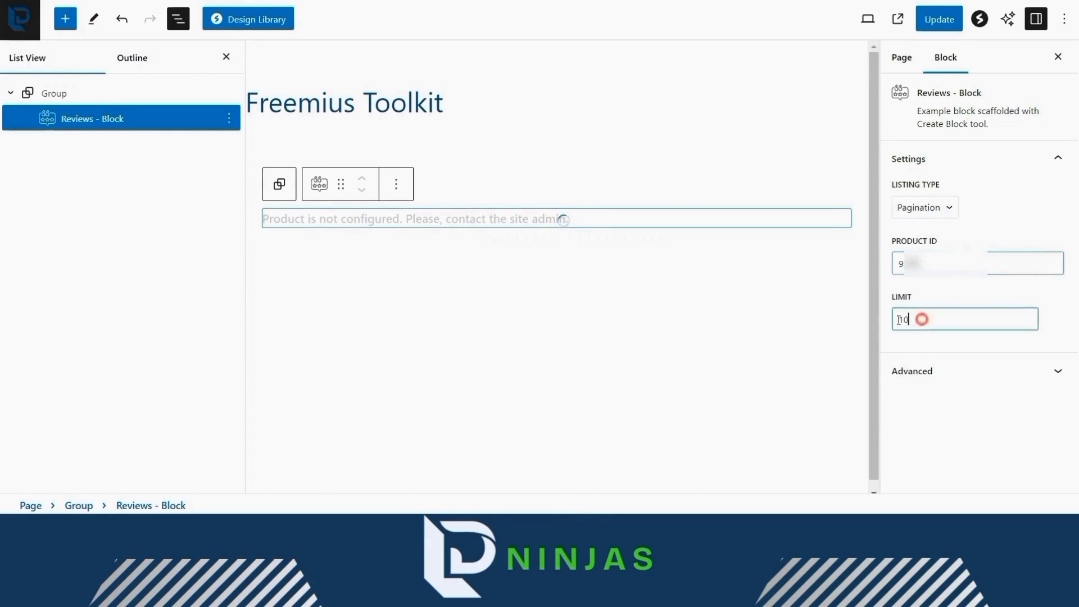
double_click(900, 319)
type("3")
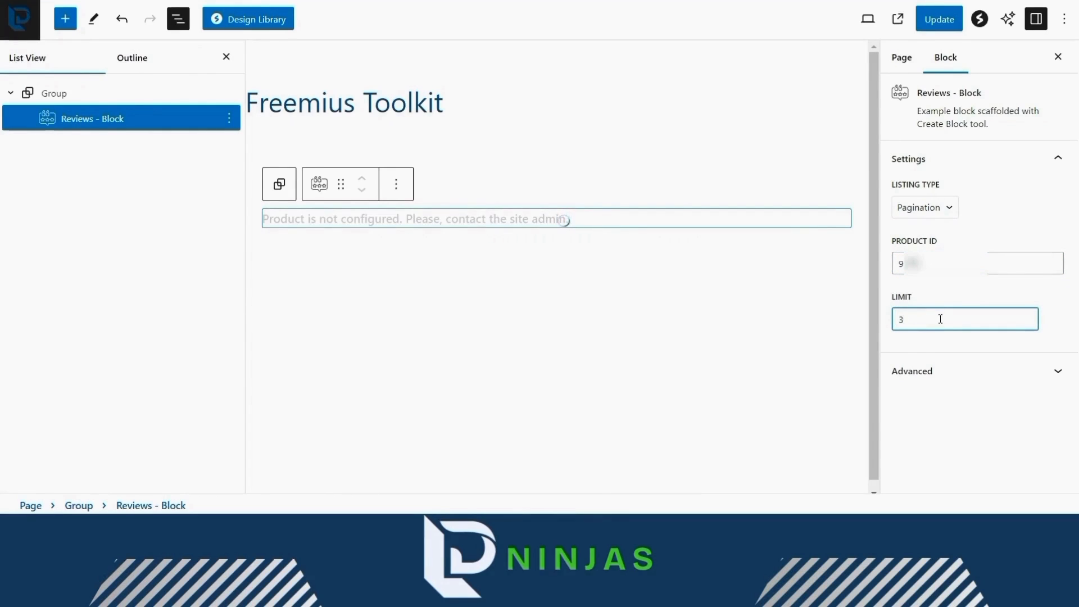
left_click(939, 22)
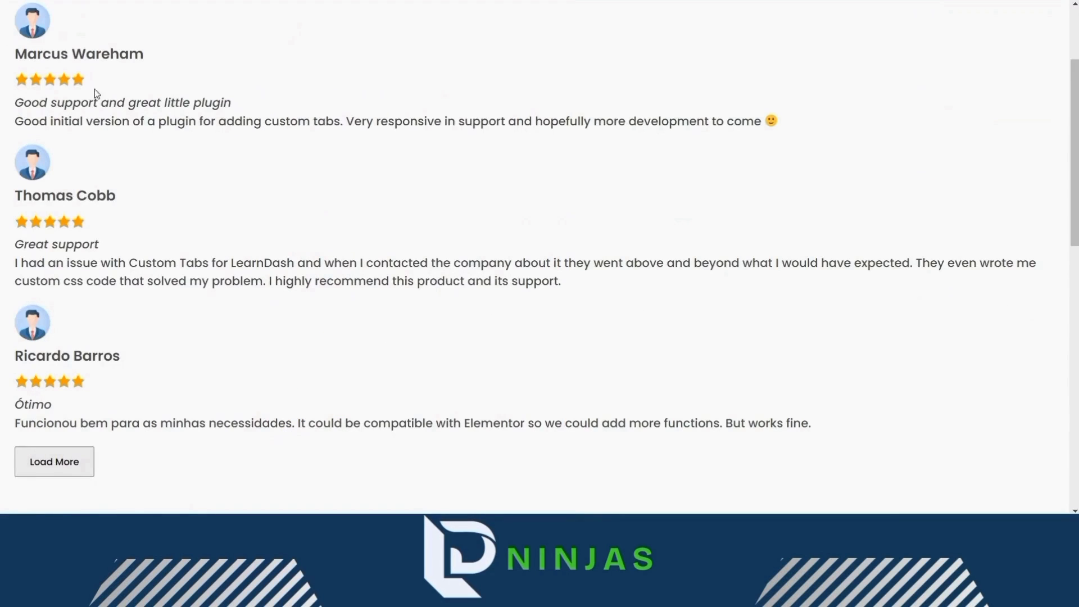
- Load more reviews under the reviews list on the live page
left_click(66, 469)
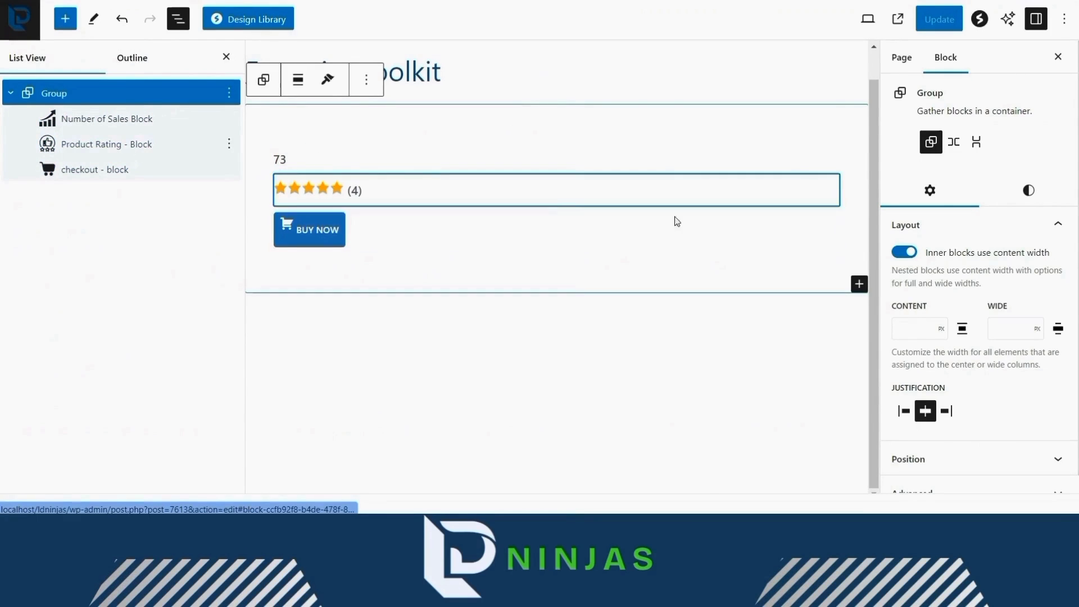
- Select the Product Rating block, then open the $49.99 yearly checkout from BUY NOW on the live page
left_click(427, 182)
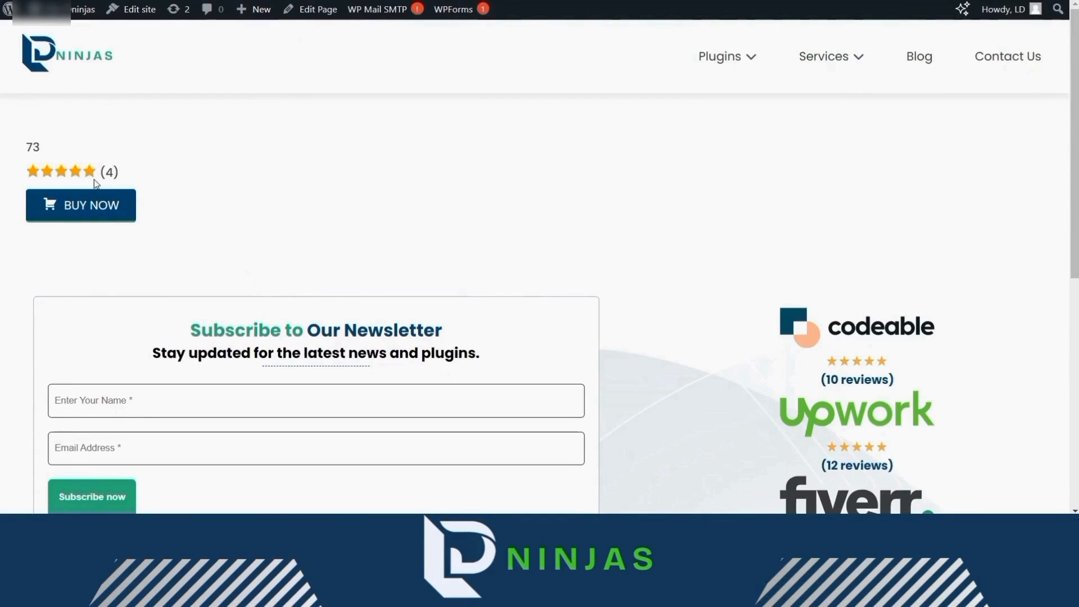
left_click(113, 209)
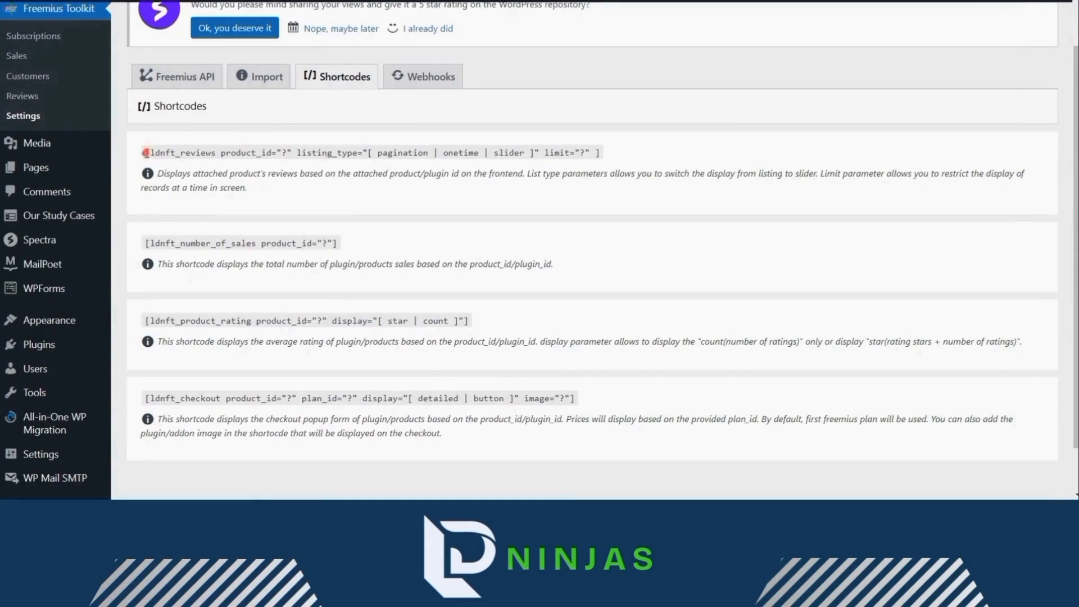
- Copy the ldnft_reviews shortcode and highlight its product_id, listing_type and limit parameters
left_click_drag(146, 152, 607, 153)
key("ctrl+c")
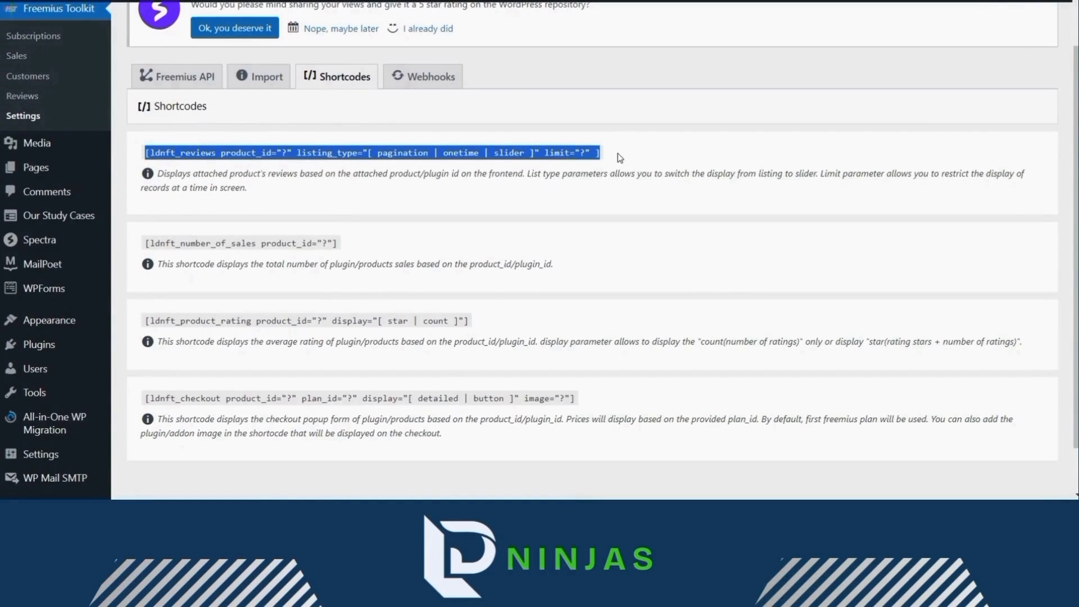
left_click(617, 153)
double_click(255, 152)
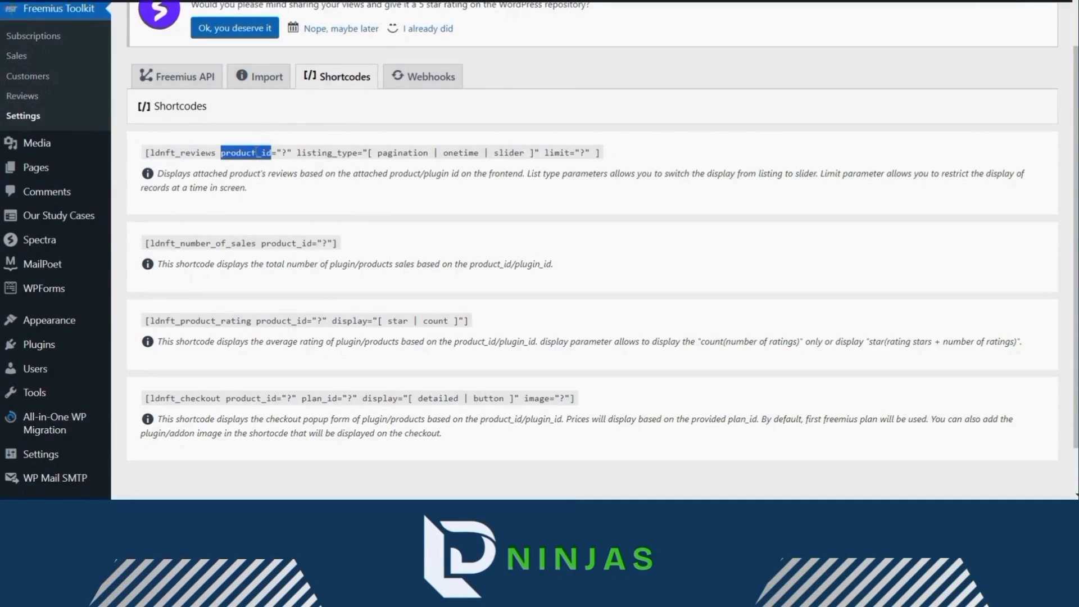
double_click(354, 152)
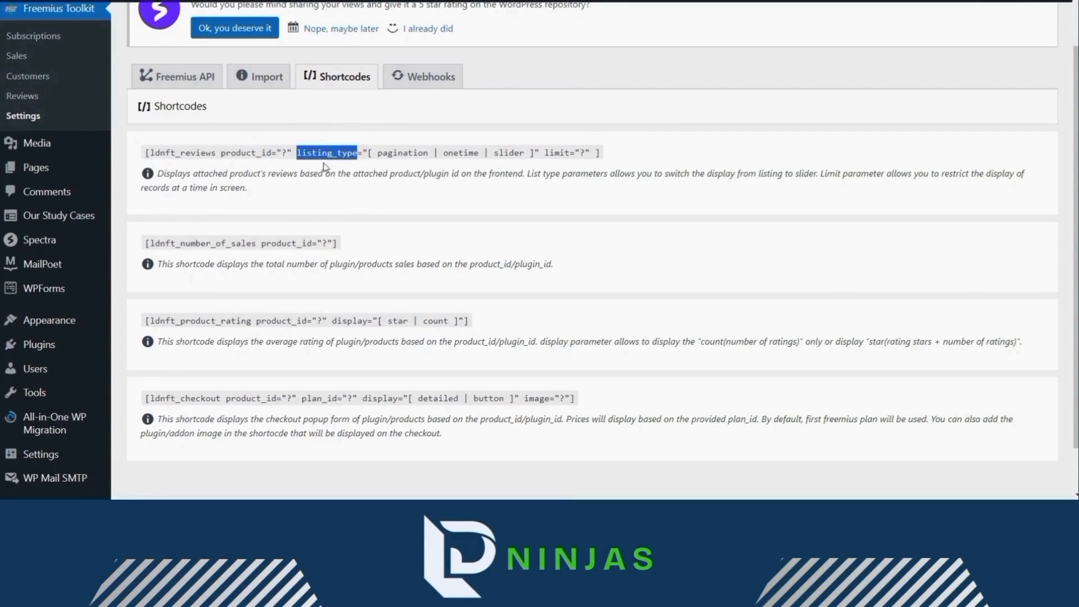
double_click(556, 153)
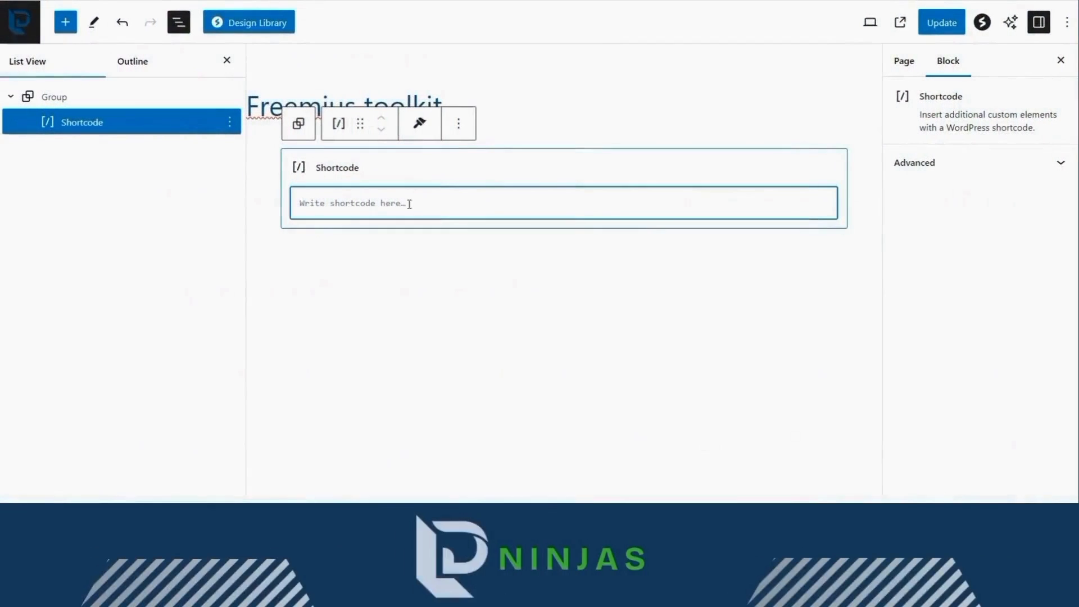
- Paste the ldnft_reviews shortcode into the Shortcode block and set product_id to 143
left_click(349, 205)
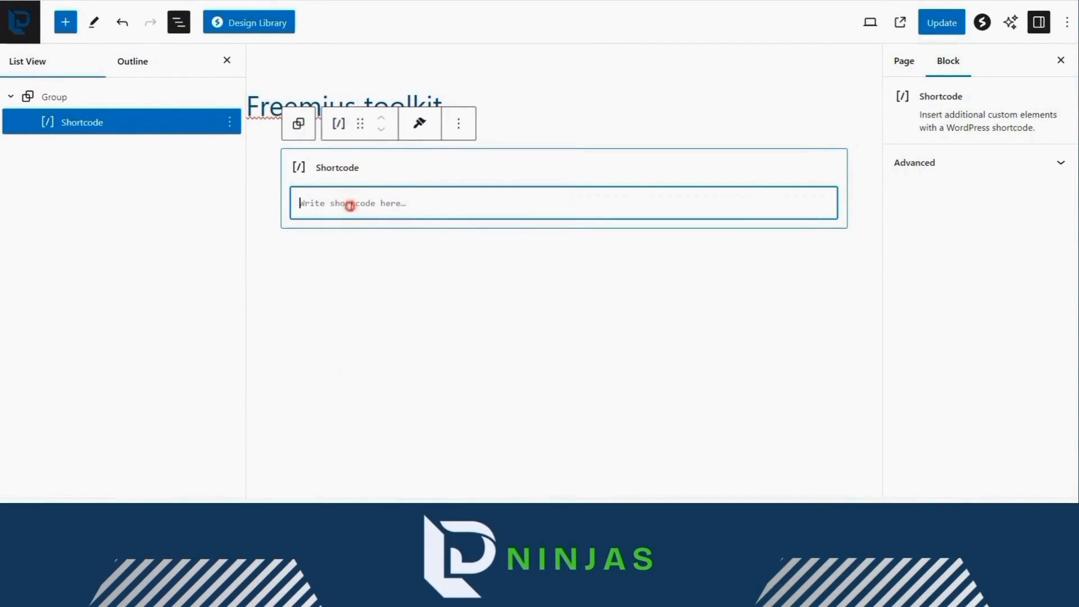
key("ctrl+v")
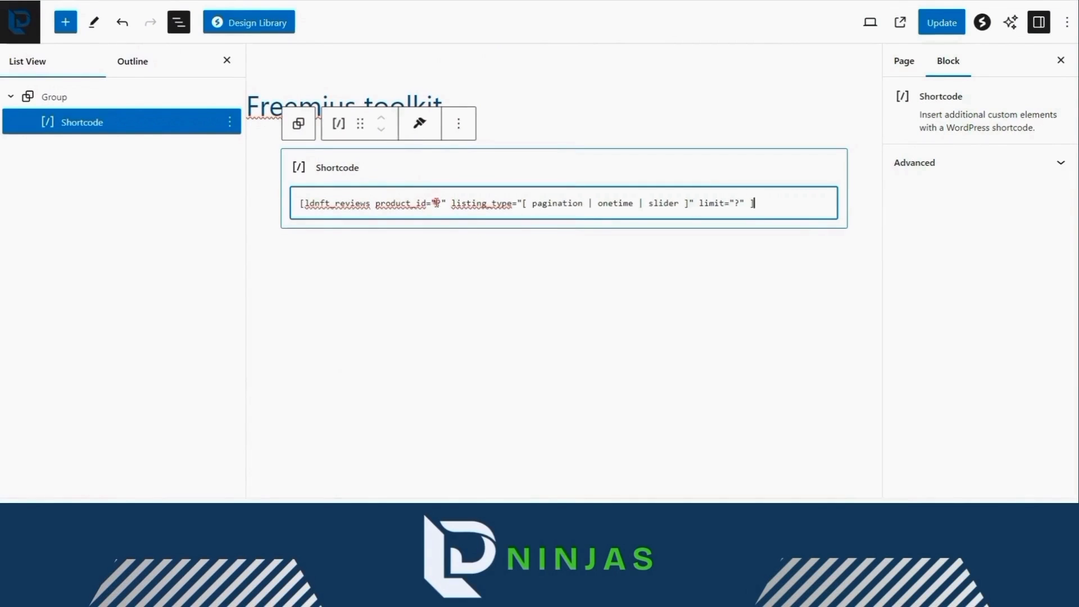
double_click(436, 203)
type("\"14")
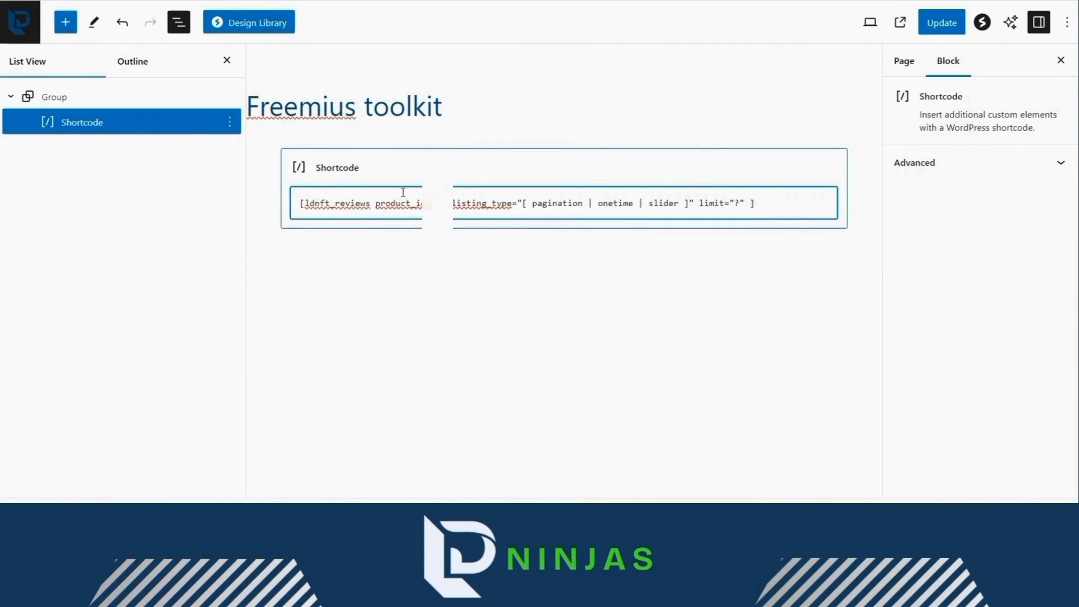
type("3\"")
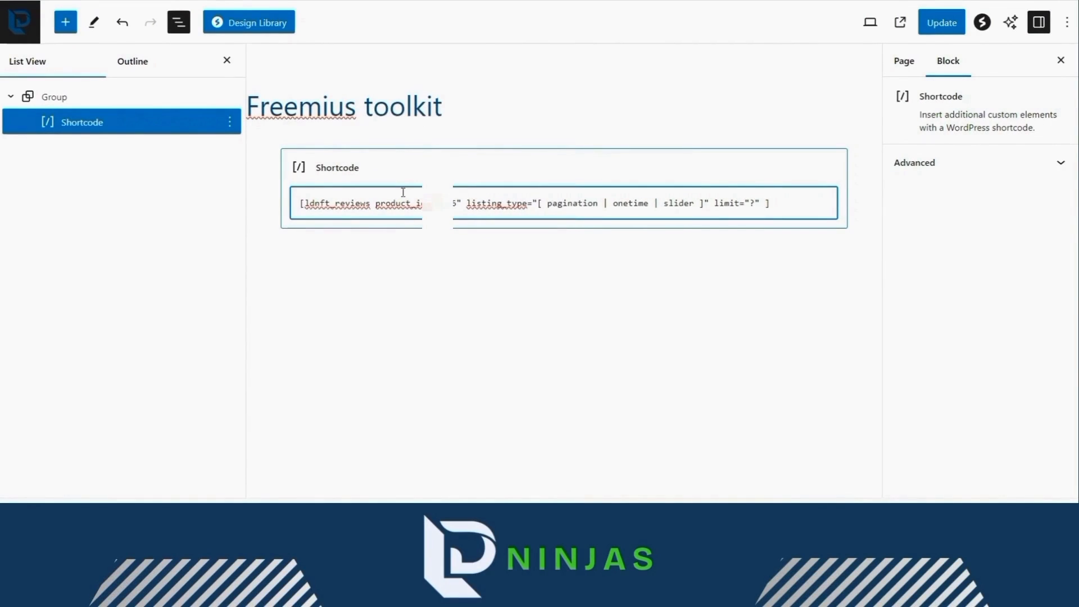
- Trim listing_type down to pagination, set the limit to 3, and update the page
left_click_drag(538, 204, 697, 205)
key("BackSpace")
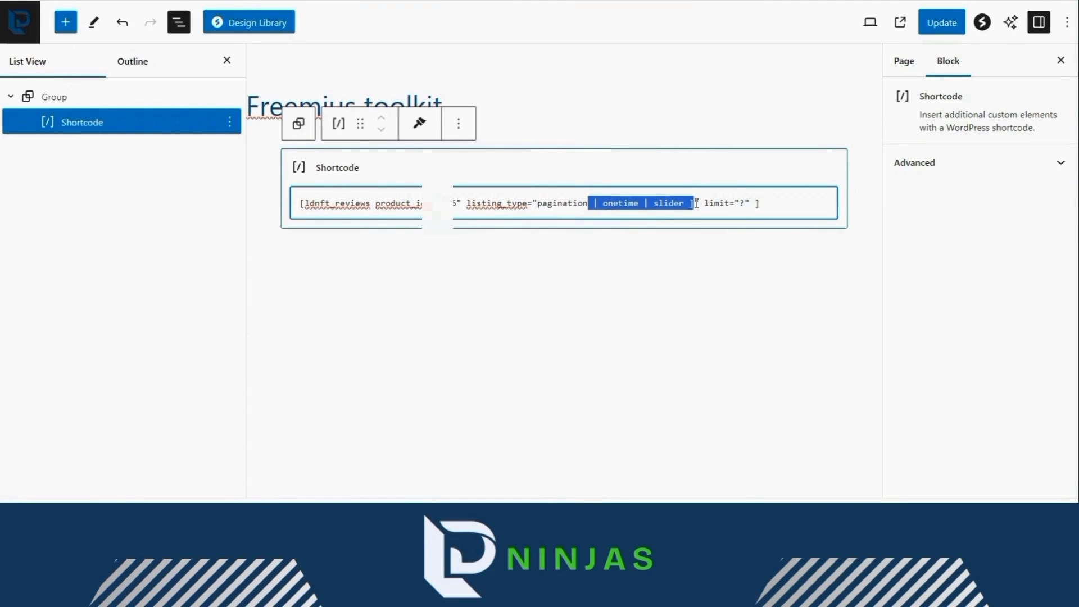
key("BackSpace")
left_click(639, 203)
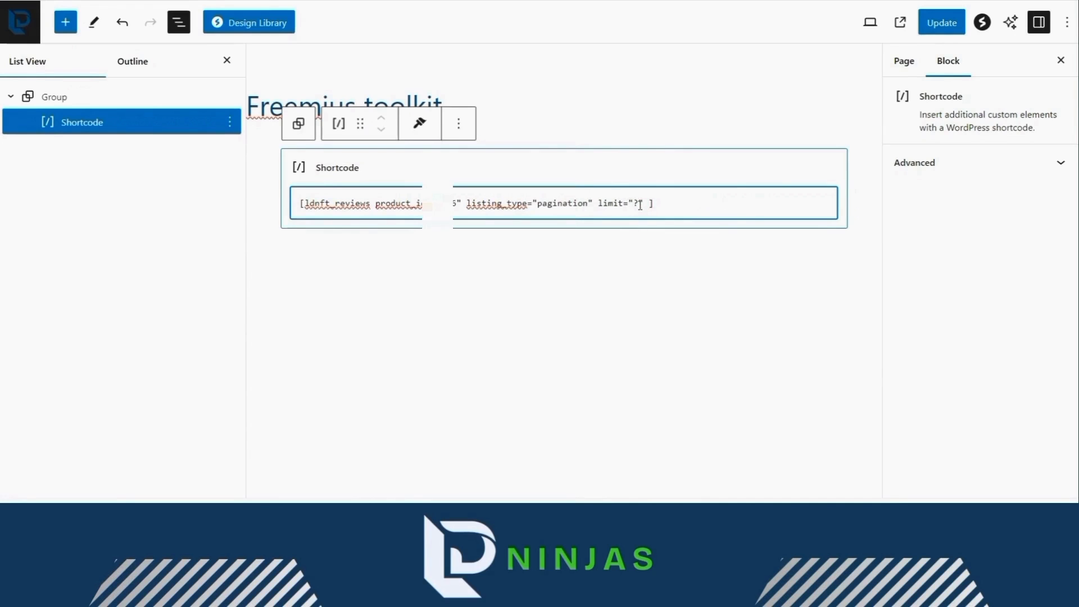
key("BackSpace")
left_click(944, 24)
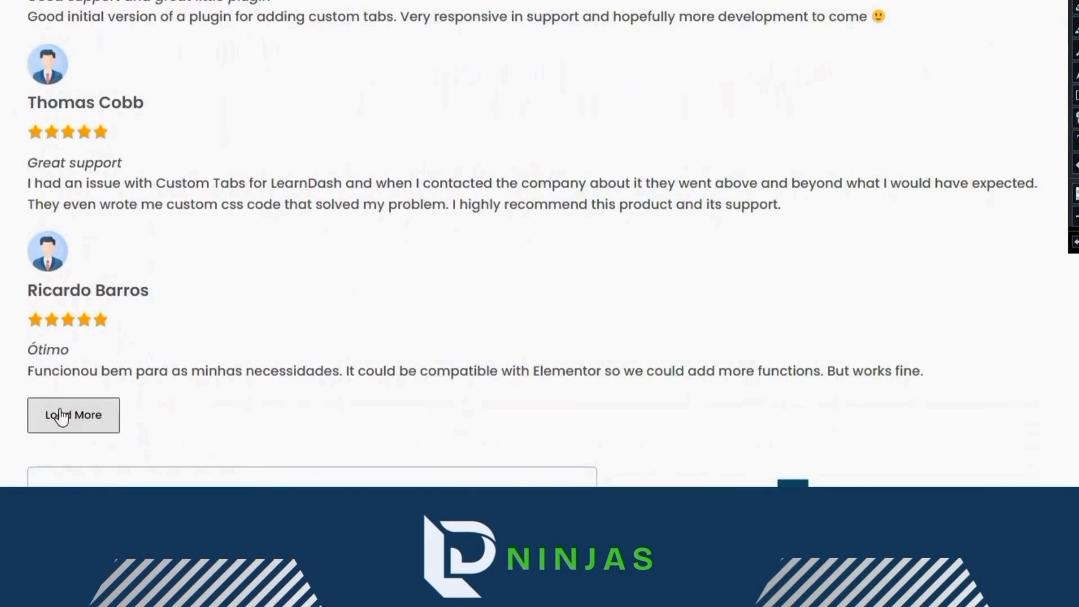
- Add a fourth review with Load More on the live page and scroll through the list
left_click(85, 414)
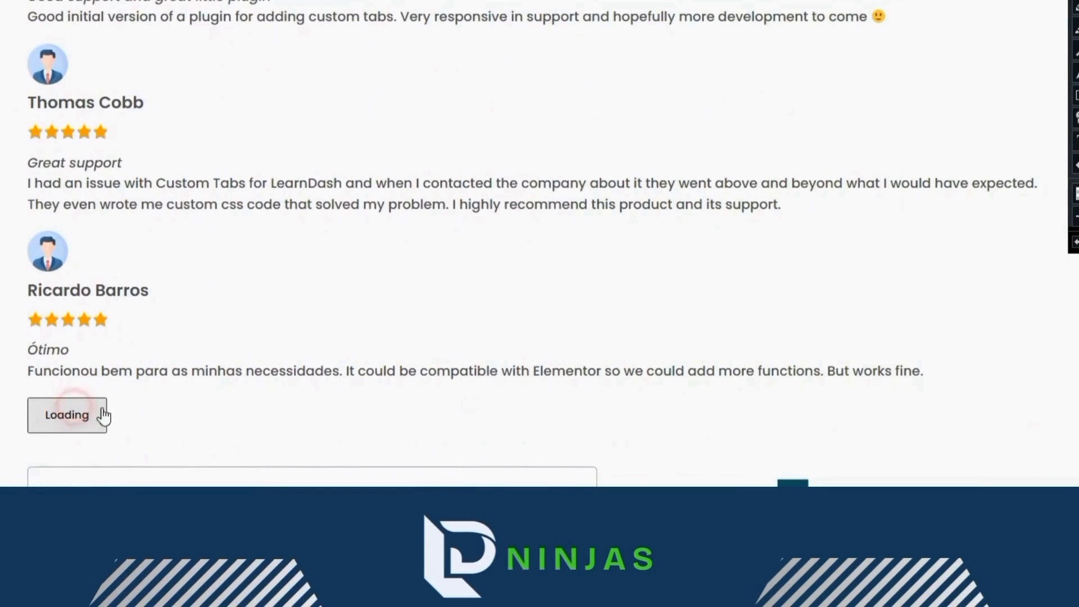
scroll(140, 405, "down", 3)
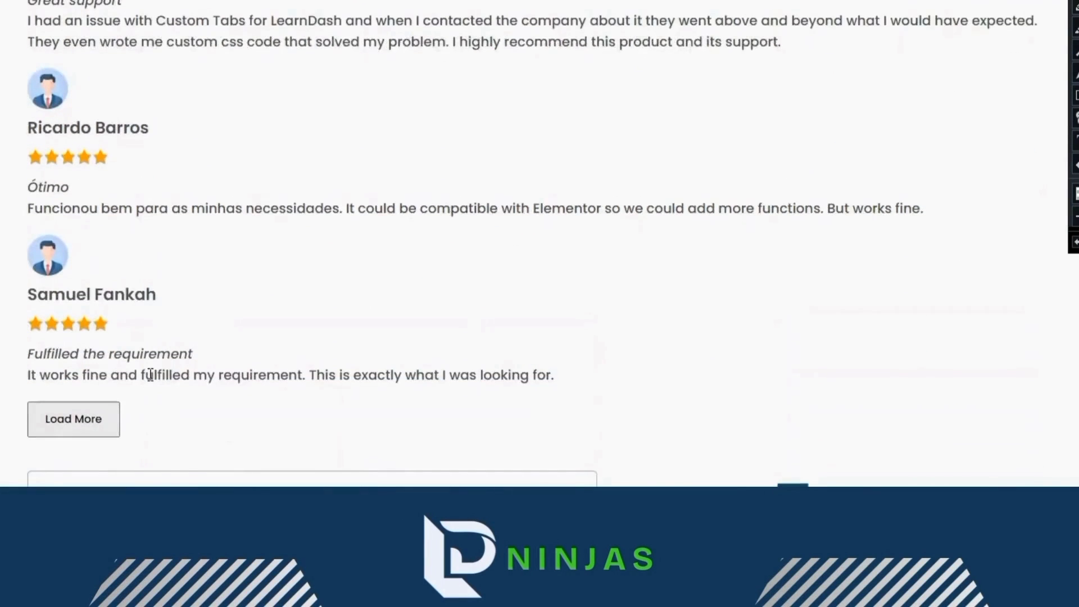
scroll(150, 374, "up", 1)
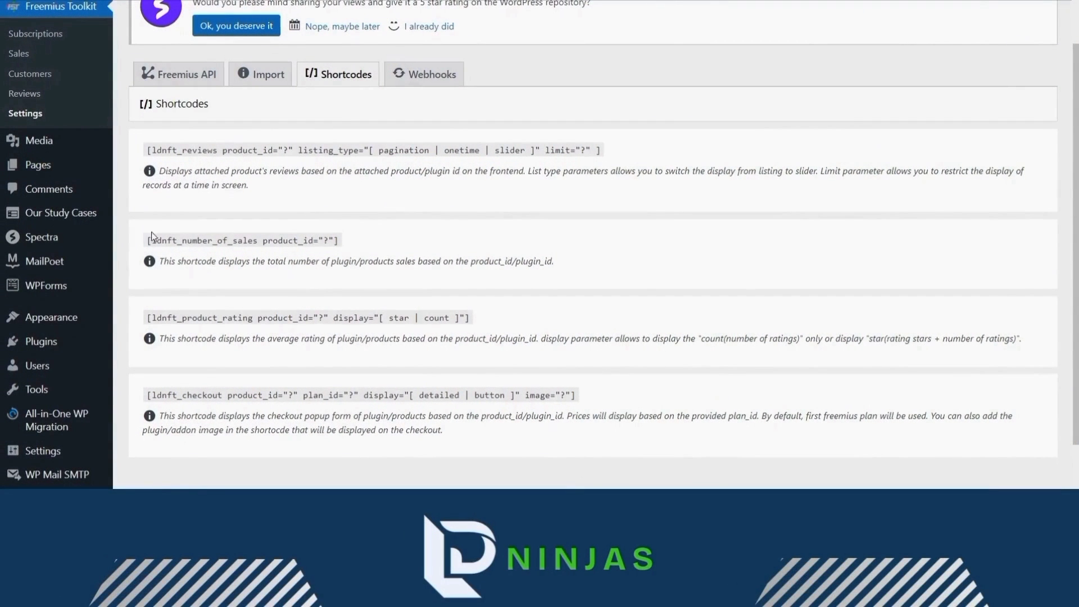
- Highlight the sales, rating and checkout shortcodes and their product id, plan id, button and star values
left_click_drag(150, 240, 521, 425)
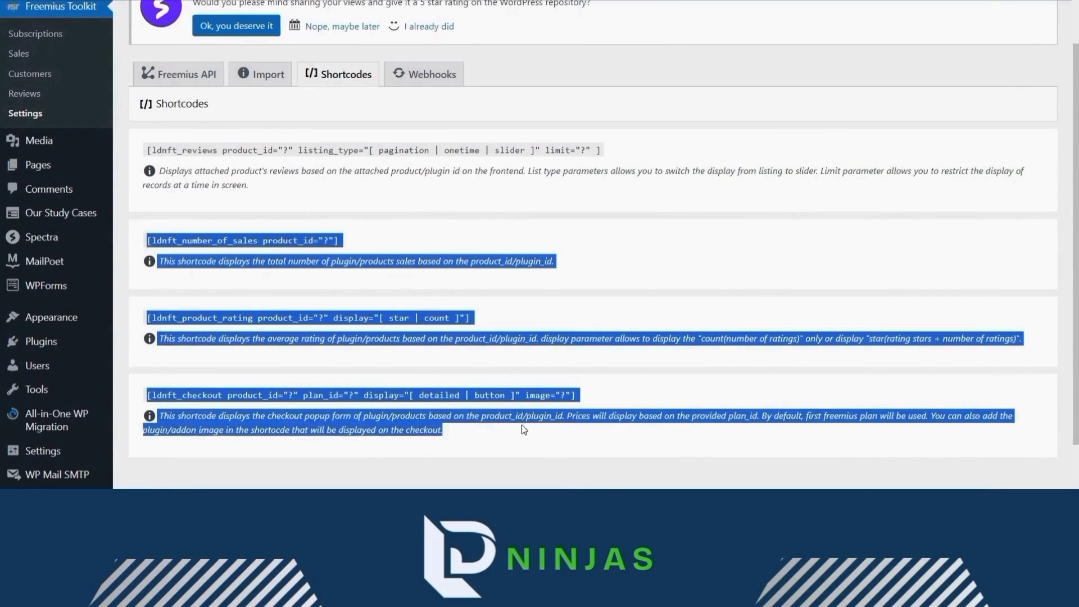
left_click(490, 207)
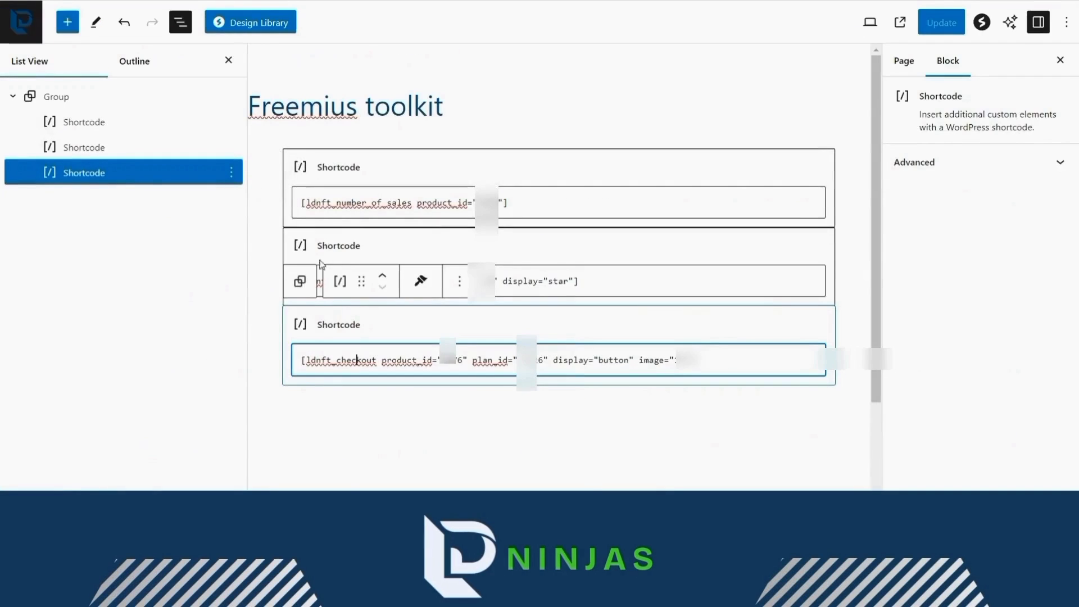
left_click_drag(301, 207, 501, 203)
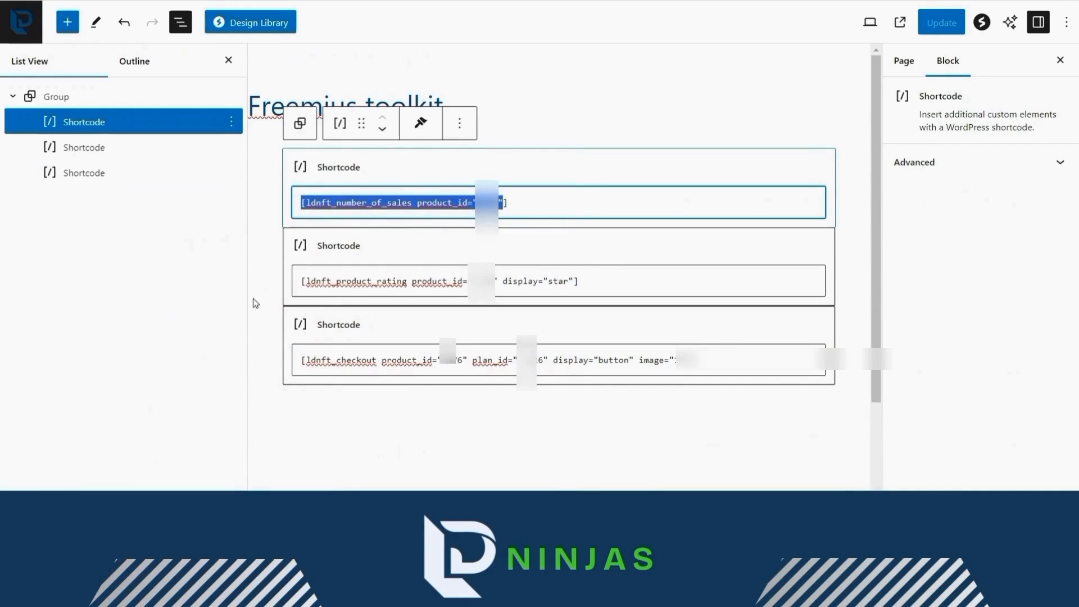
left_click_drag(299, 282, 514, 282)
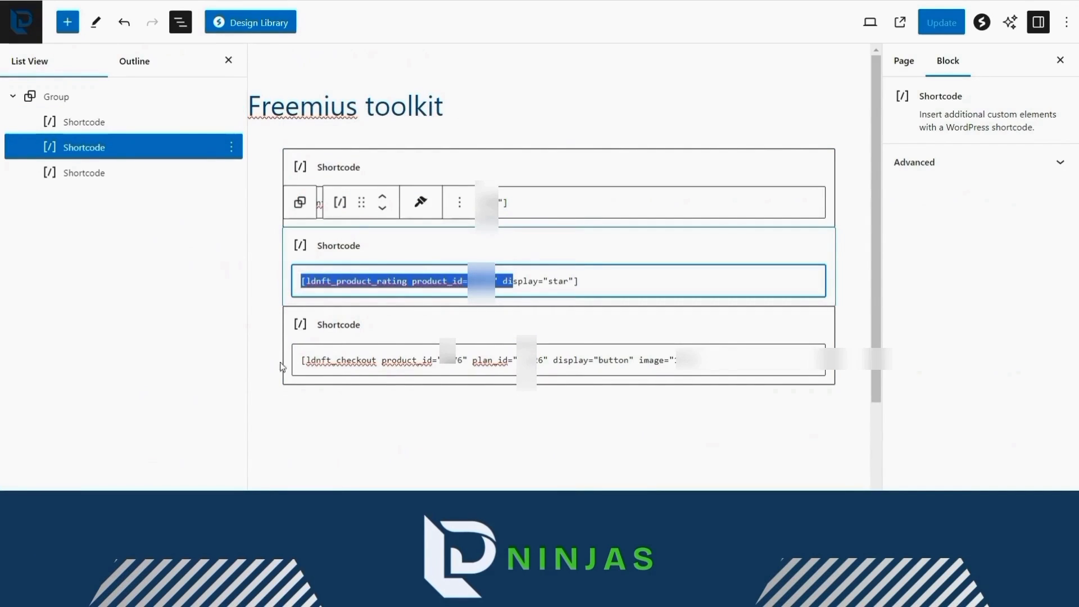
left_click_drag(301, 360, 440, 361)
double_click(449, 360)
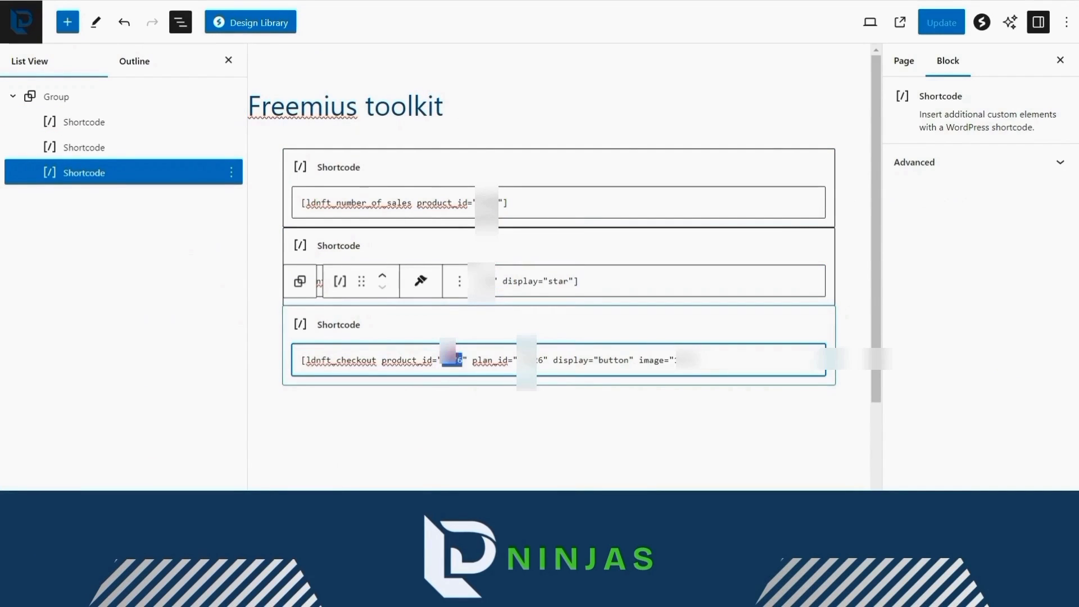
double_click(529, 360)
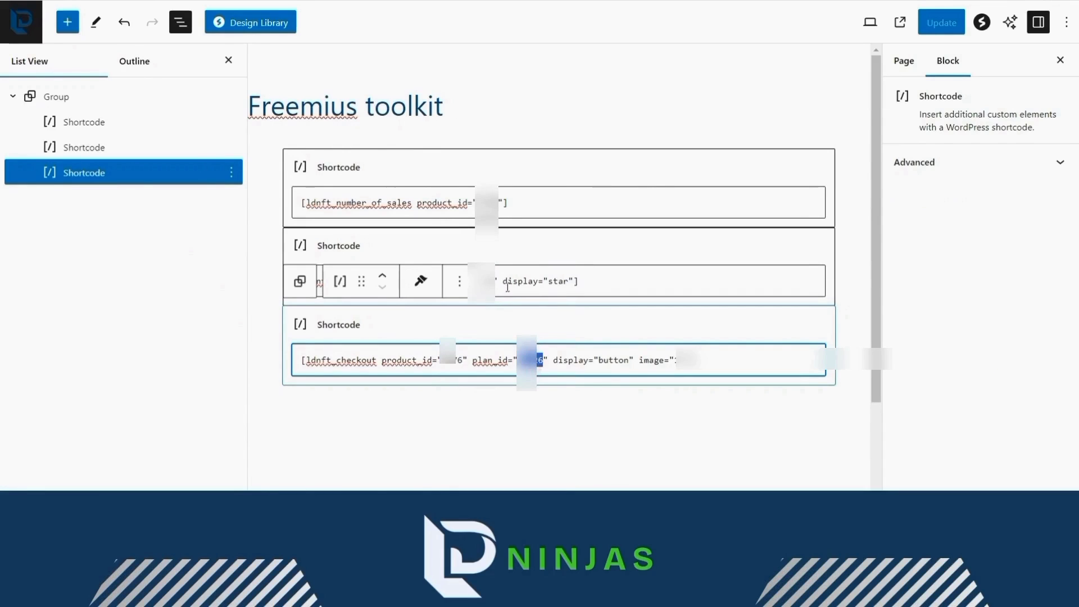
double_click(613, 360)
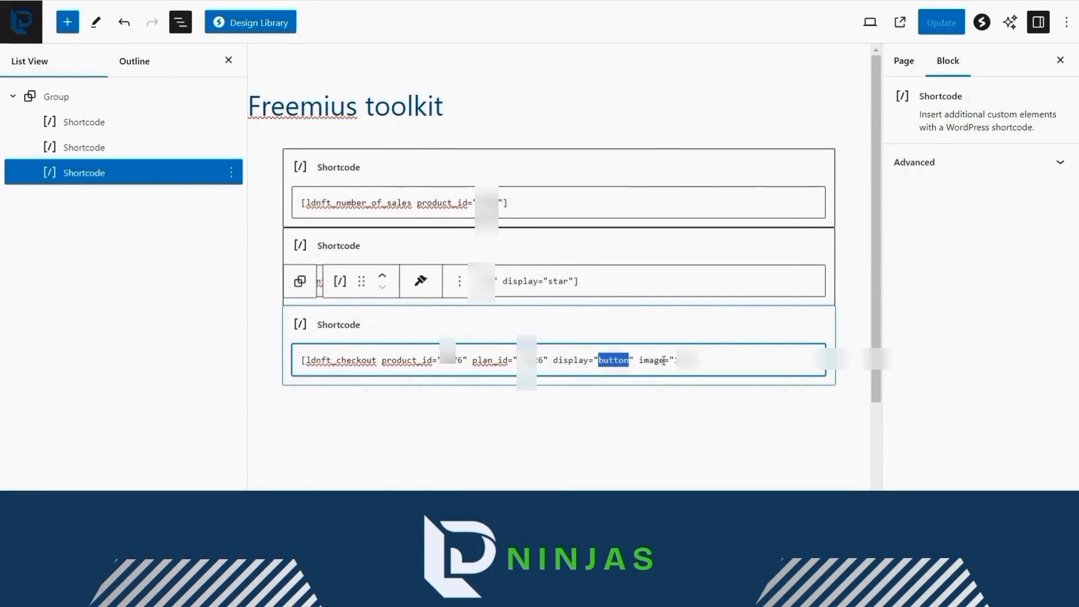
double_click(555, 280)
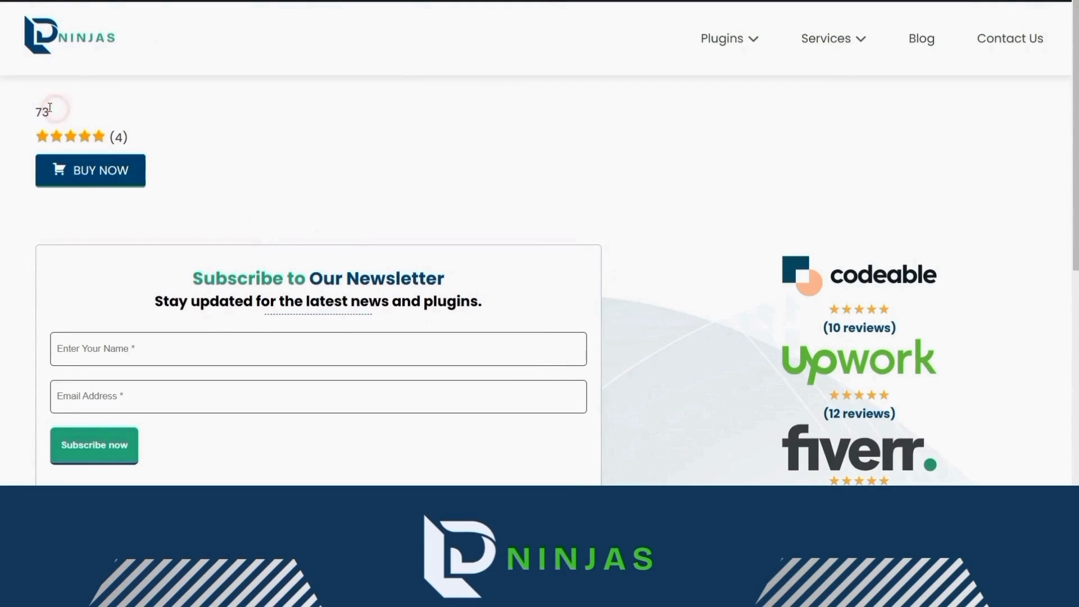
- Open the product's checkout popup with BUY NOW on the live page
left_click(110, 169)
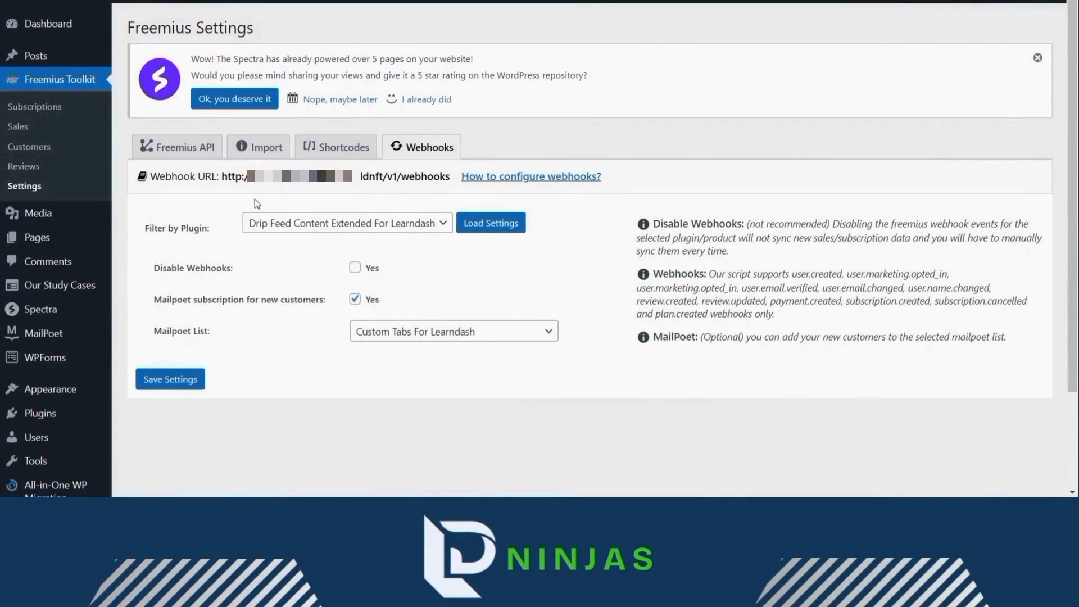
- Load Custom Tabs for LearnDash webhook settings, toggling Disable Webhooks on and back off
left_click_drag(222, 181, 437, 191)
left_click(435, 191)
left_click(327, 231)
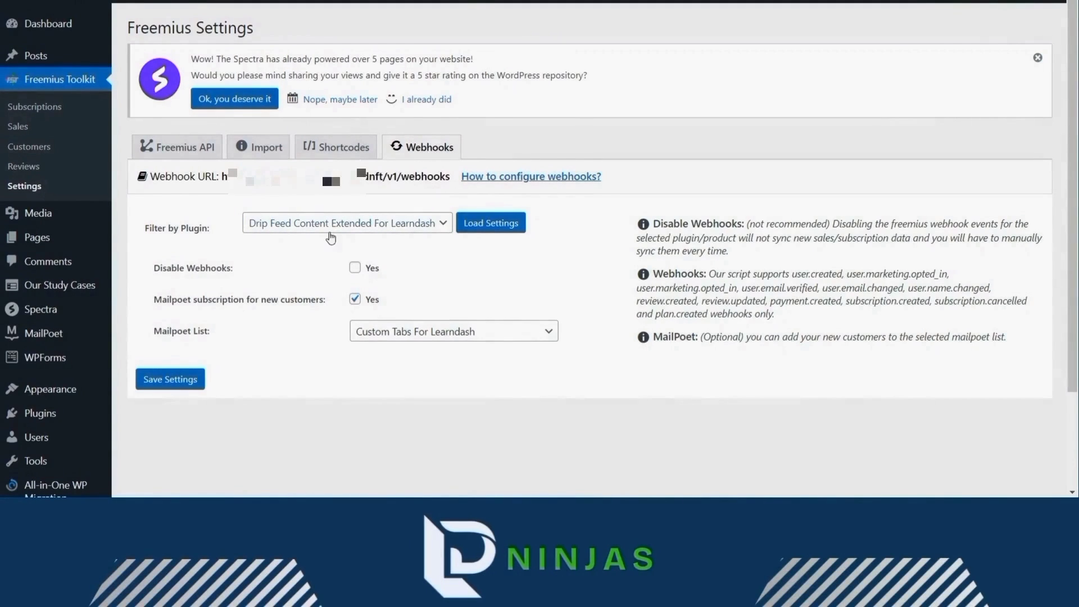
left_click(330, 235)
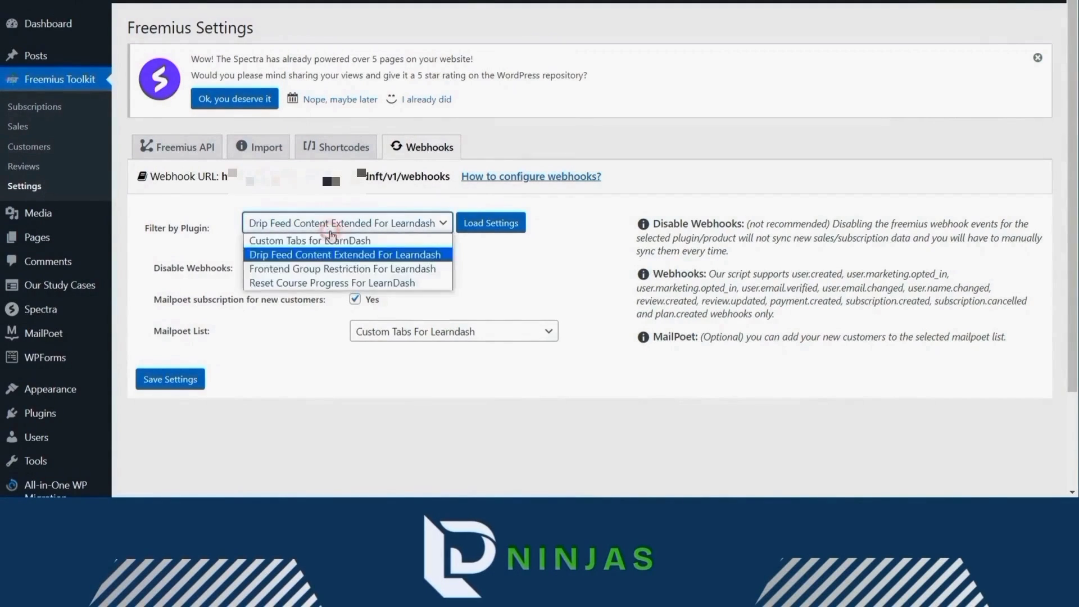
left_click(334, 245)
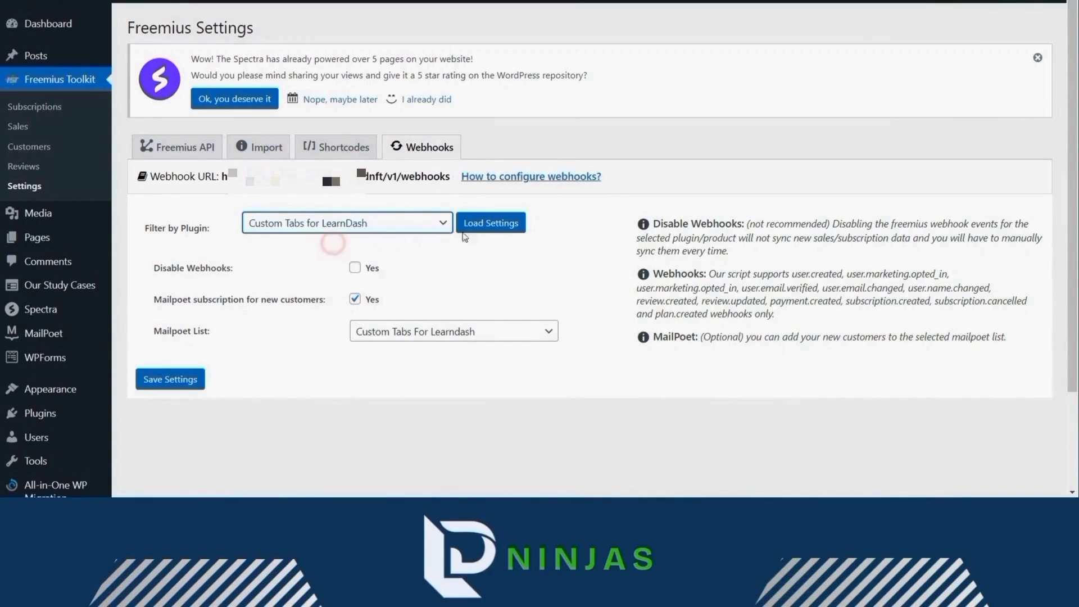
left_click(491, 223)
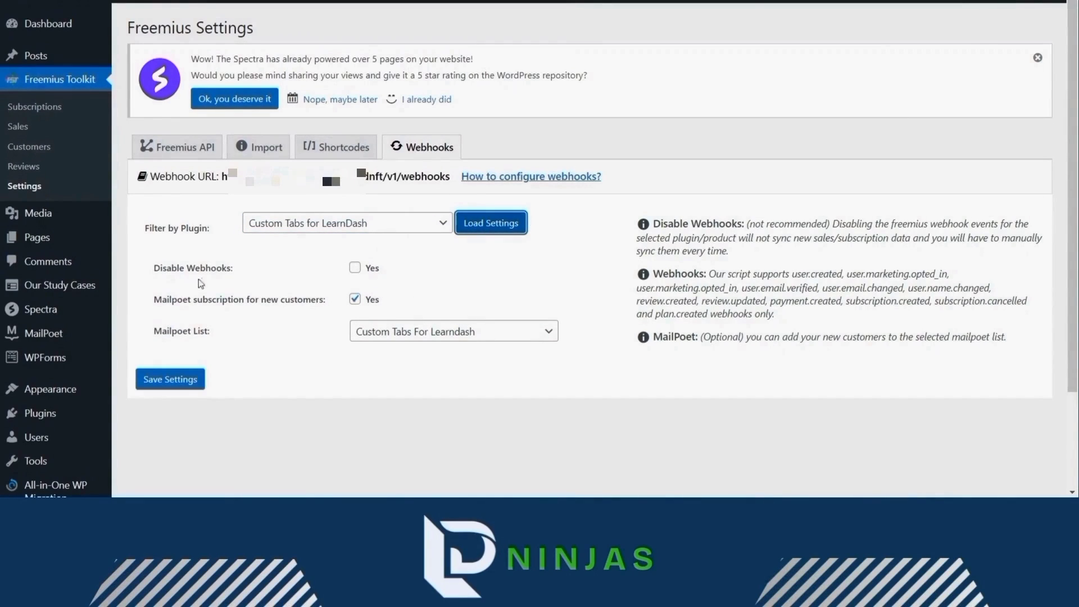
left_click(355, 268)
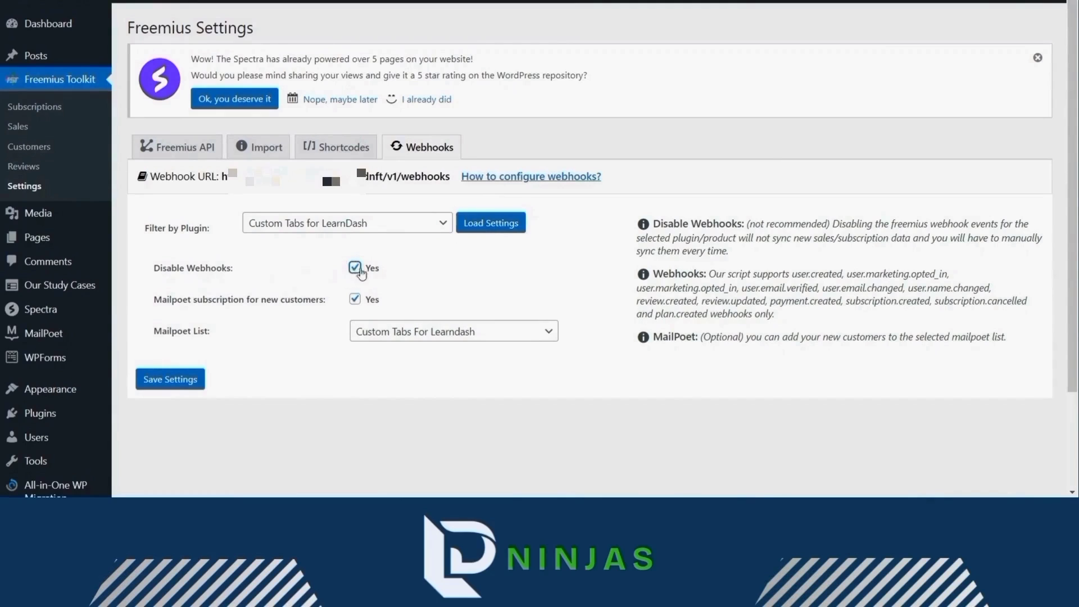
left_click(355, 268)
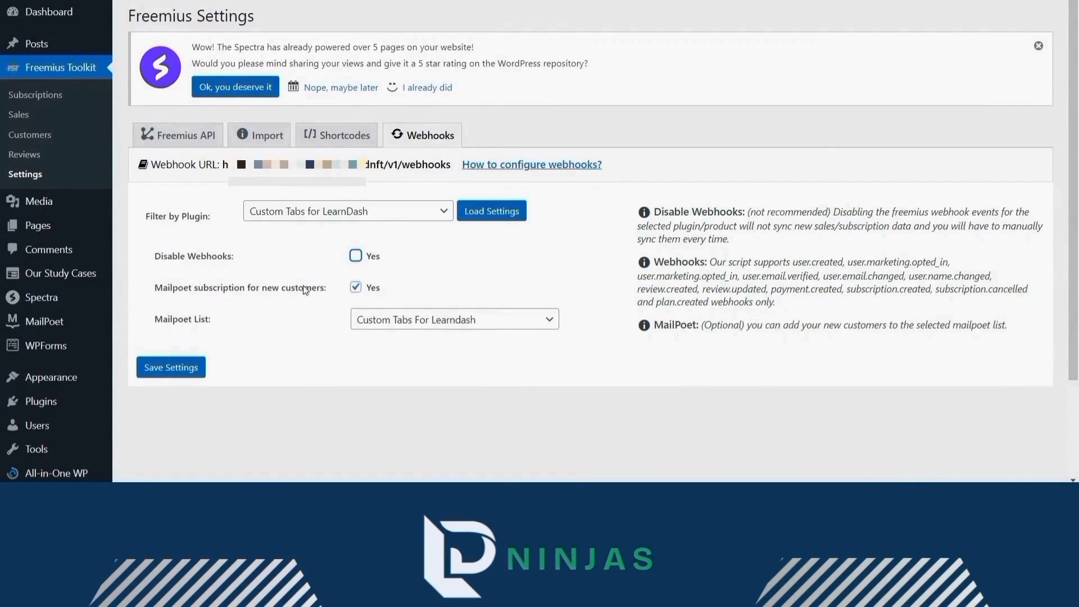
- Keep MailPoet subscription enabled, select the Custom Tabs For Learndash list, and save the webhook settings
left_click(355, 288)
left_click(360, 294)
left_click(403, 319)
left_click(402, 321)
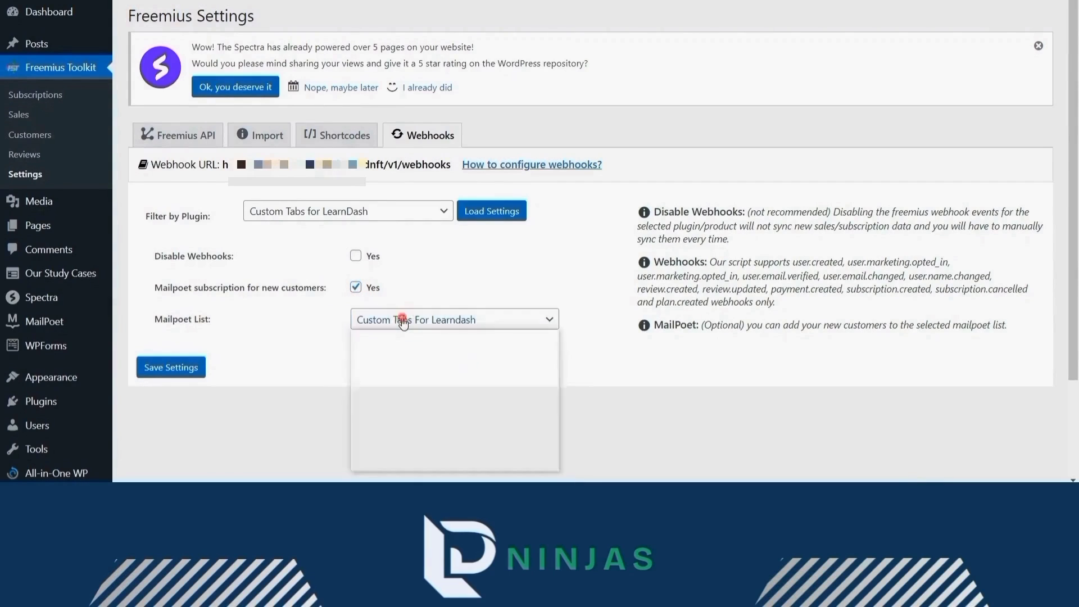
left_click(403, 321)
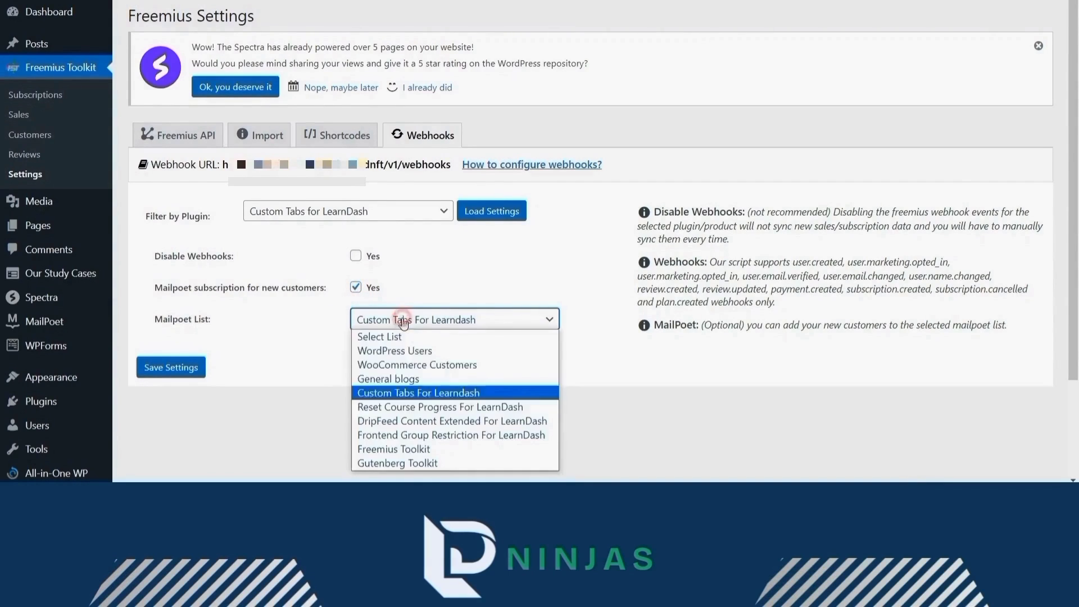
left_click(418, 393)
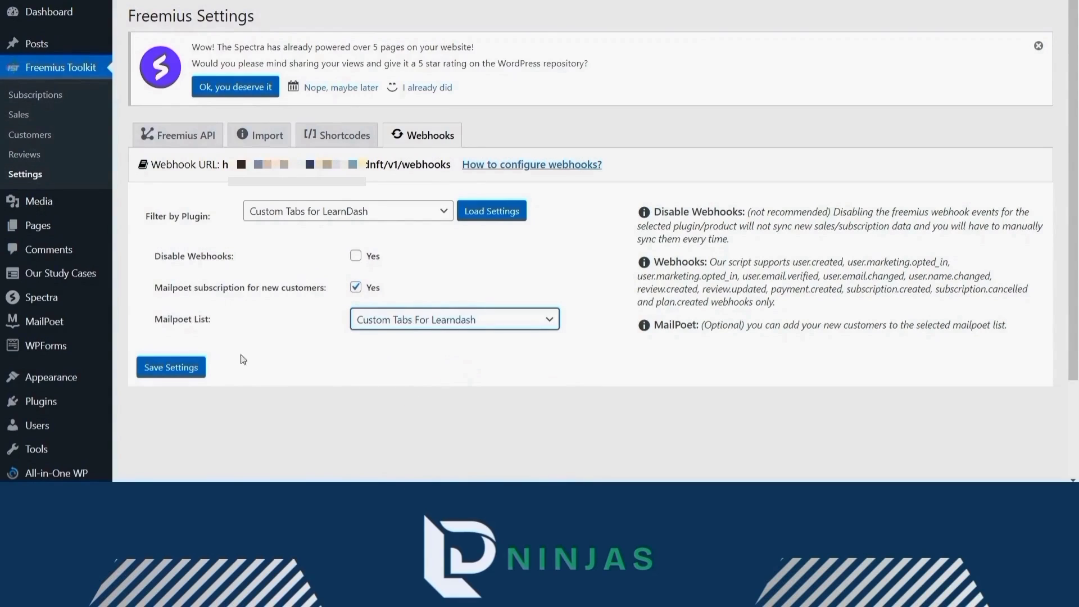
left_click(194, 373)
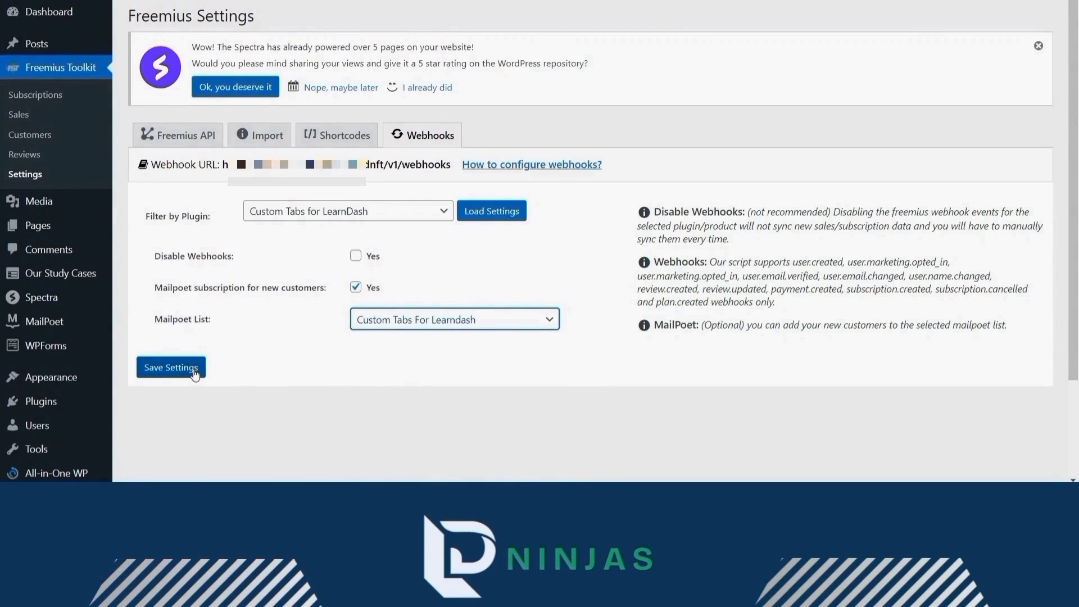
left_click(194, 373)
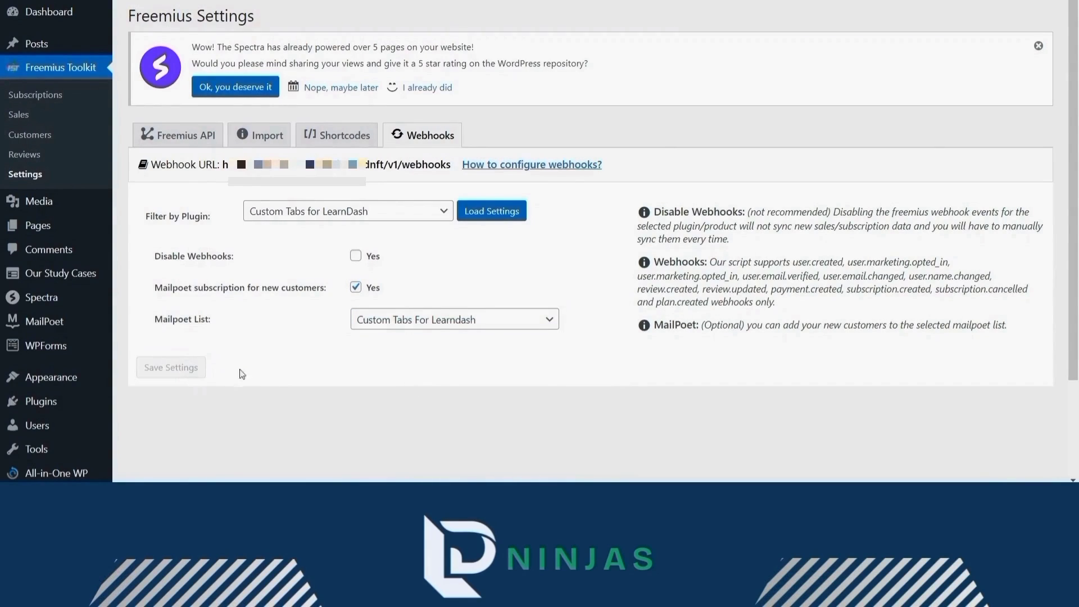